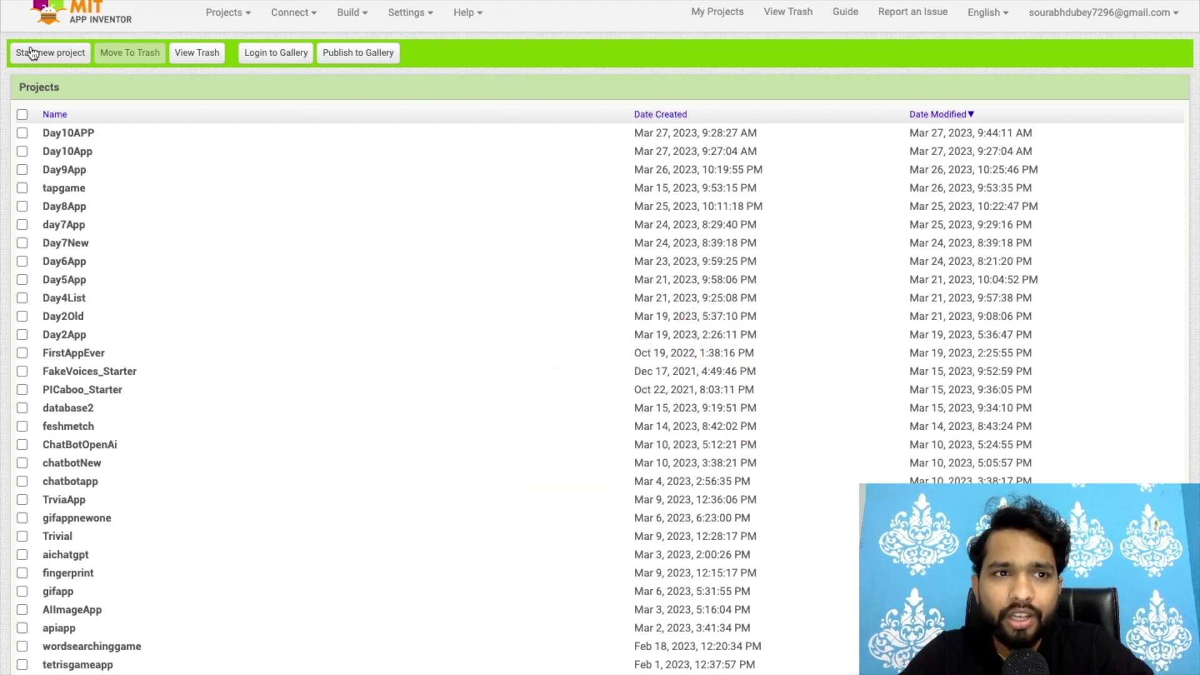
- Start a new project named Day11App, fixing a typo in the name
{"action": "left_click", "coordinate": [50, 51]}
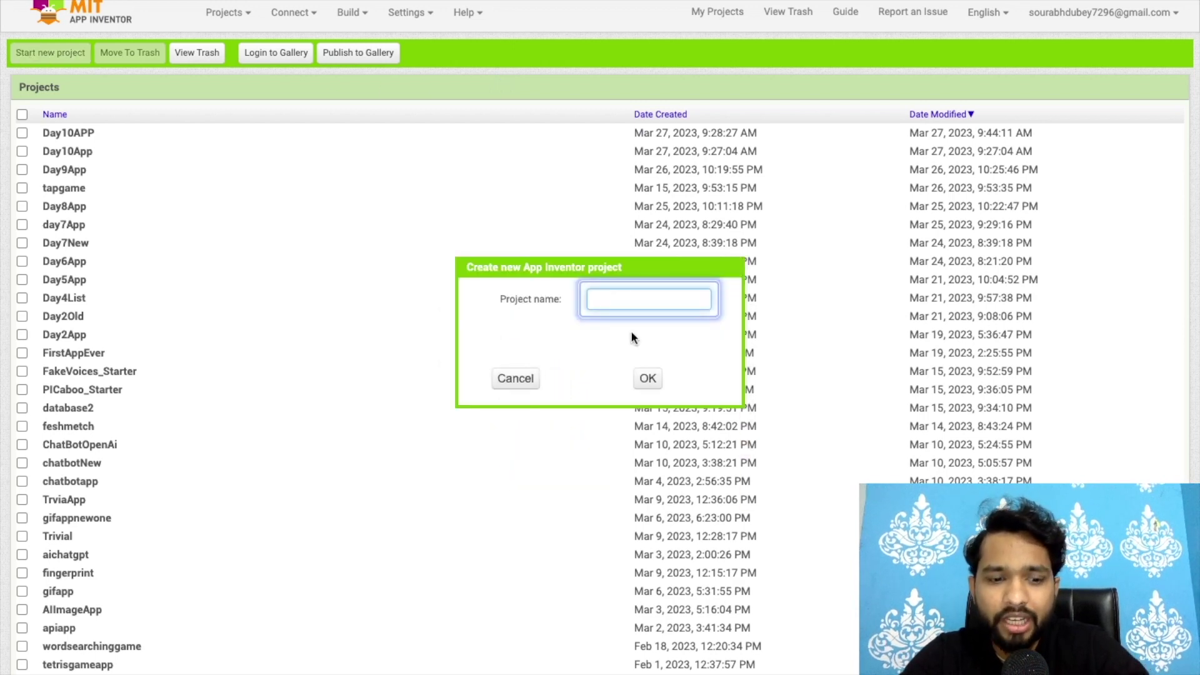
{"action": "type", "text": "A"}
{"action": "key", "text": "BackSpace"}
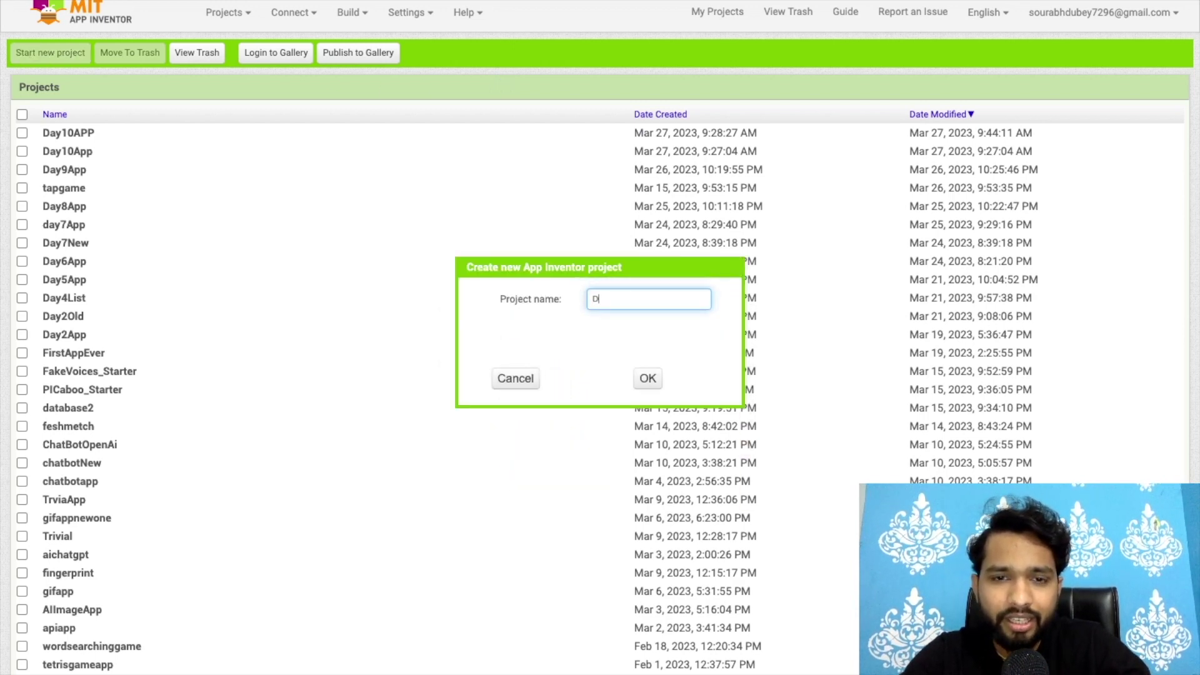
{"action": "type", "text": "ay11App"}
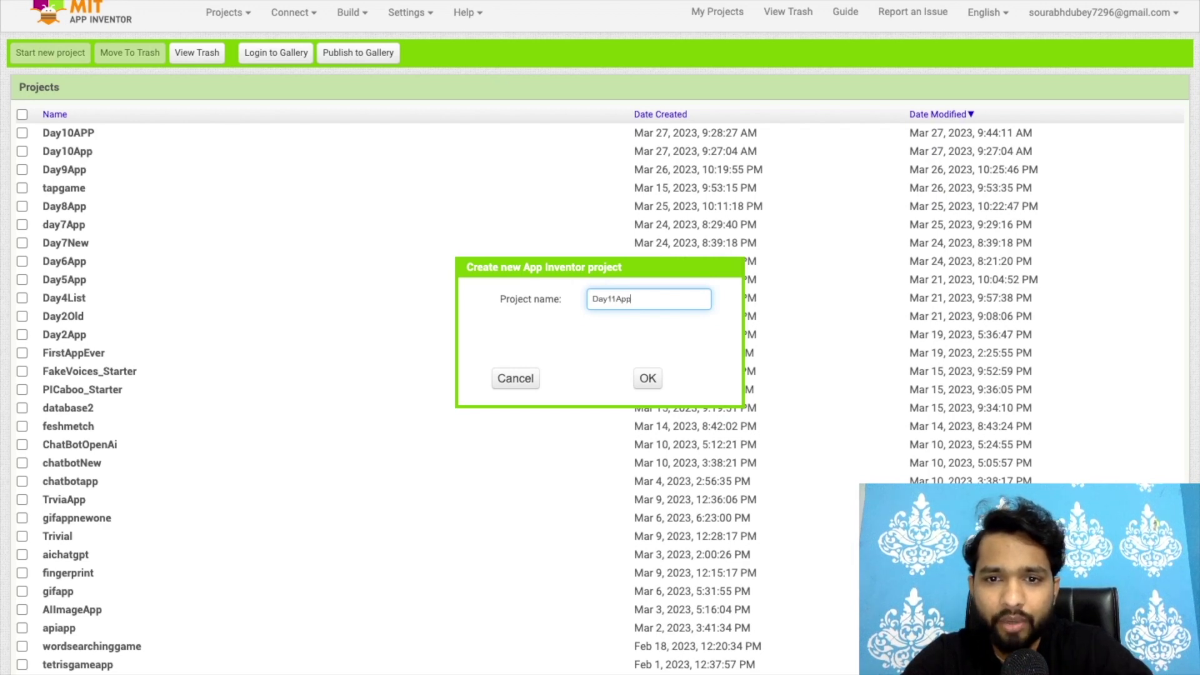
{"action": "key", "text": "Return"}
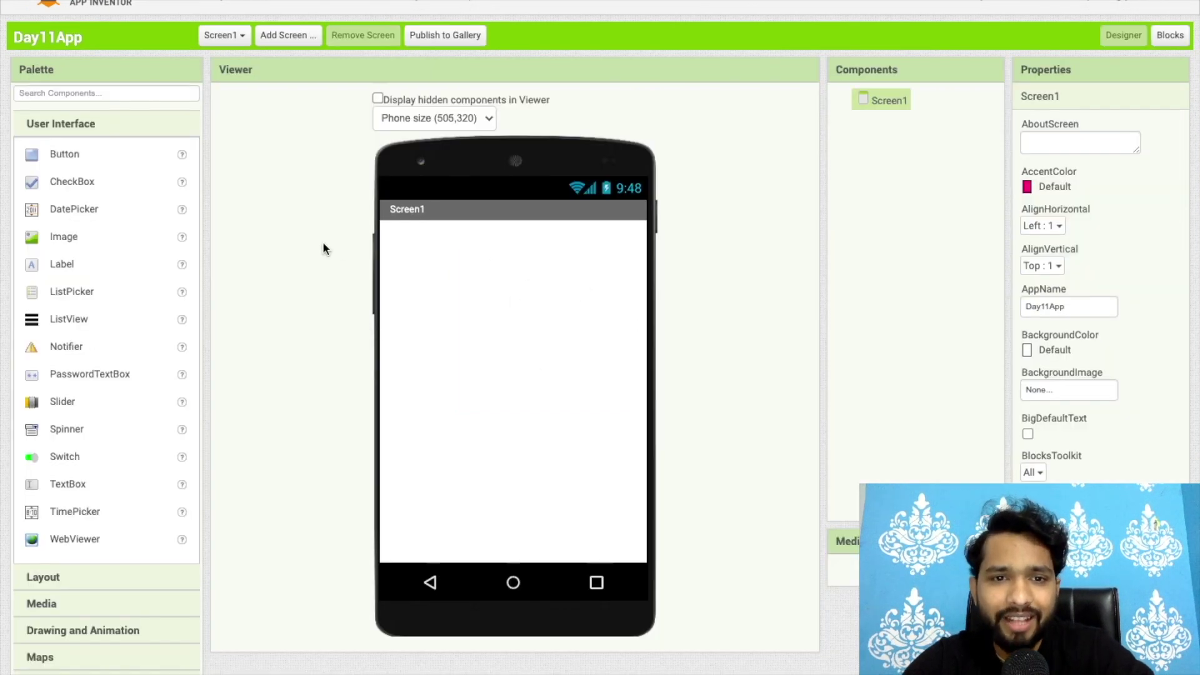
{"action": "scroll", "coordinate": [262, 380], "scroll_direction": "down", "scroll_amount": 1}
{"action": "scroll", "coordinate": [260, 386], "scroll_direction": "down", "scroll_amount": 1}
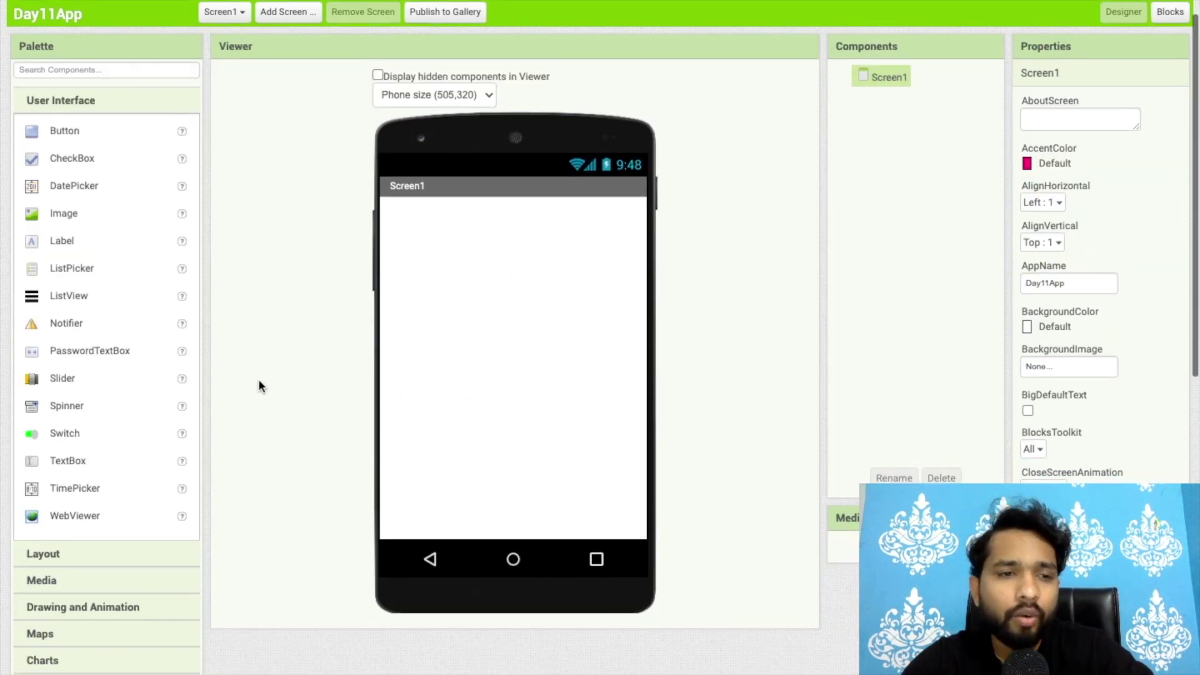
{"action": "scroll", "coordinate": [261, 387], "scroll_direction": "down", "scroll_amount": 3}
- Add a Sound and a SoundRecorder from the Media palette to Screen1
{"action": "left_click", "coordinate": [102, 486]}
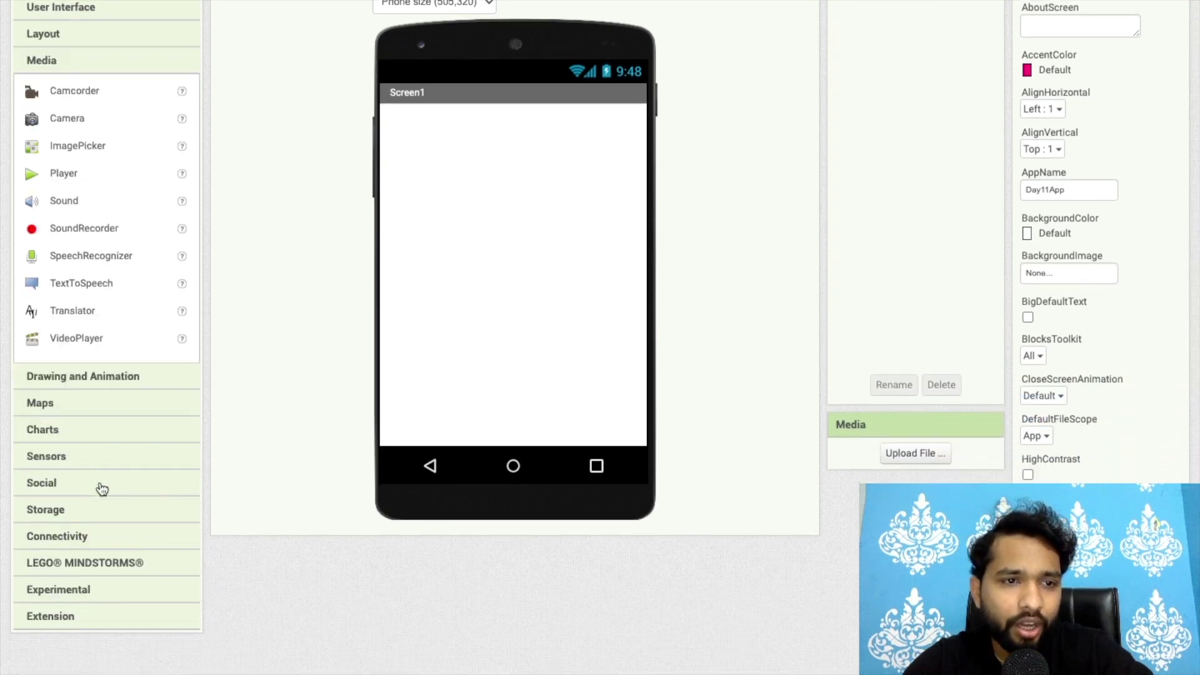
{"action": "scroll", "coordinate": [220, 218], "scroll_direction": "down", "scroll_amount": 1}
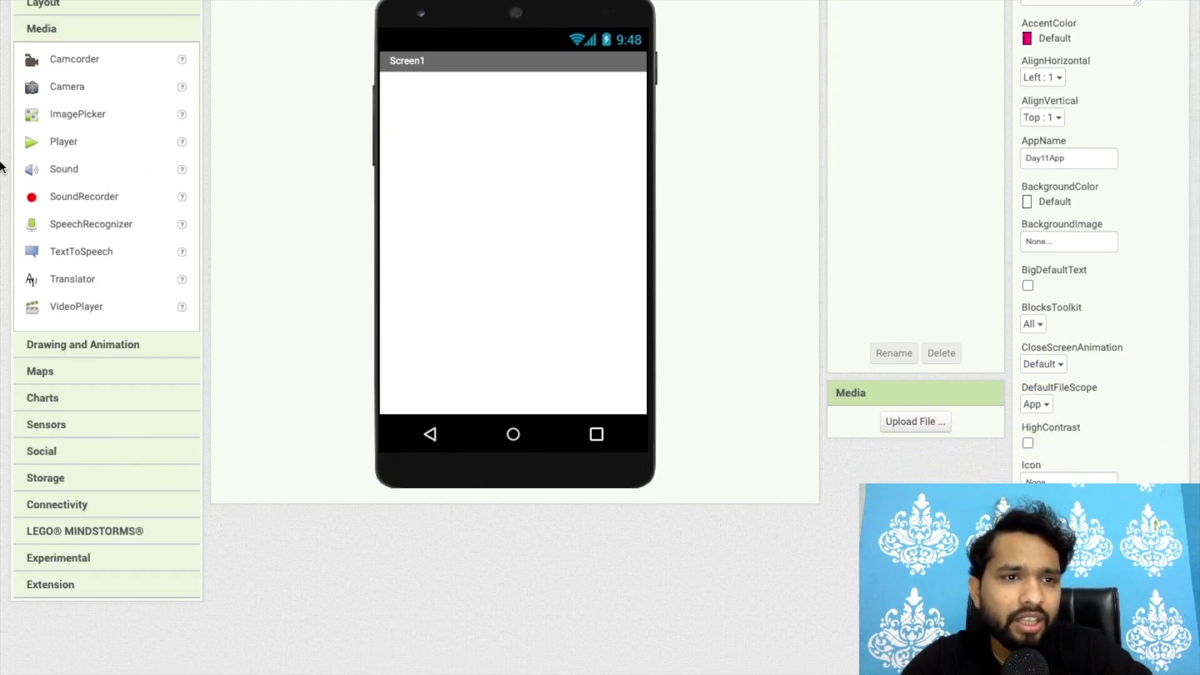
{"action": "left_click", "coordinate": [64, 141]}
{"action": "scroll", "coordinate": [282, 213], "scroll_direction": "down", "scroll_amount": 1}
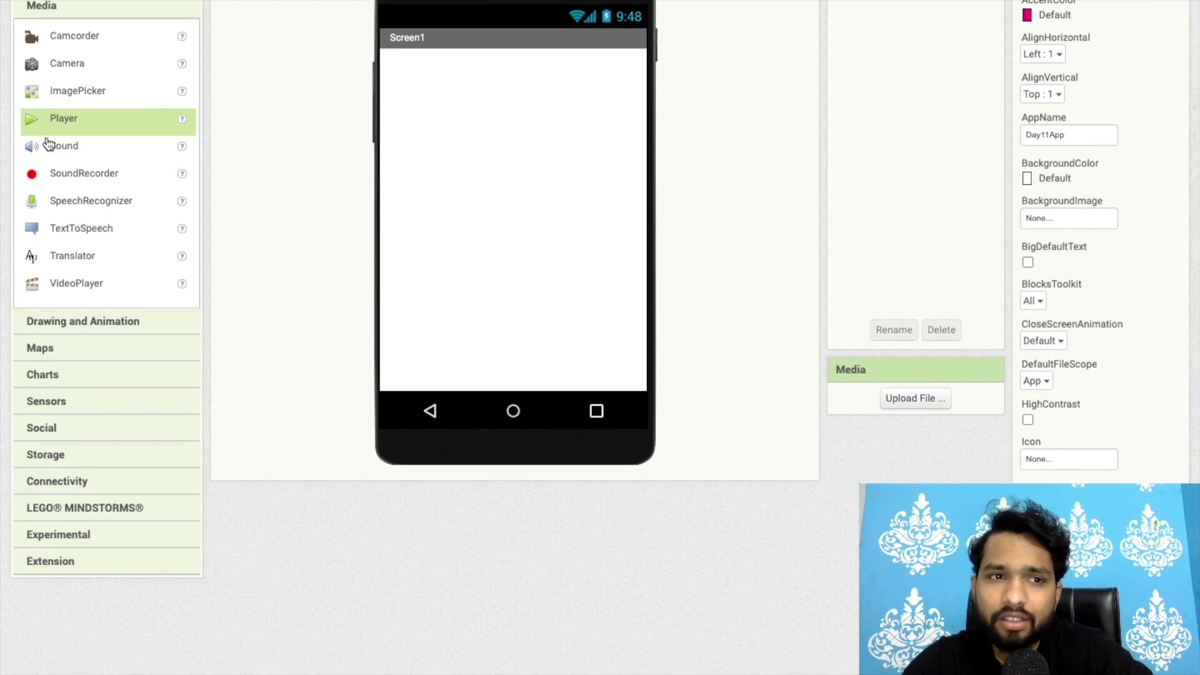
{"action": "left_click", "coordinate": [49, 146]}
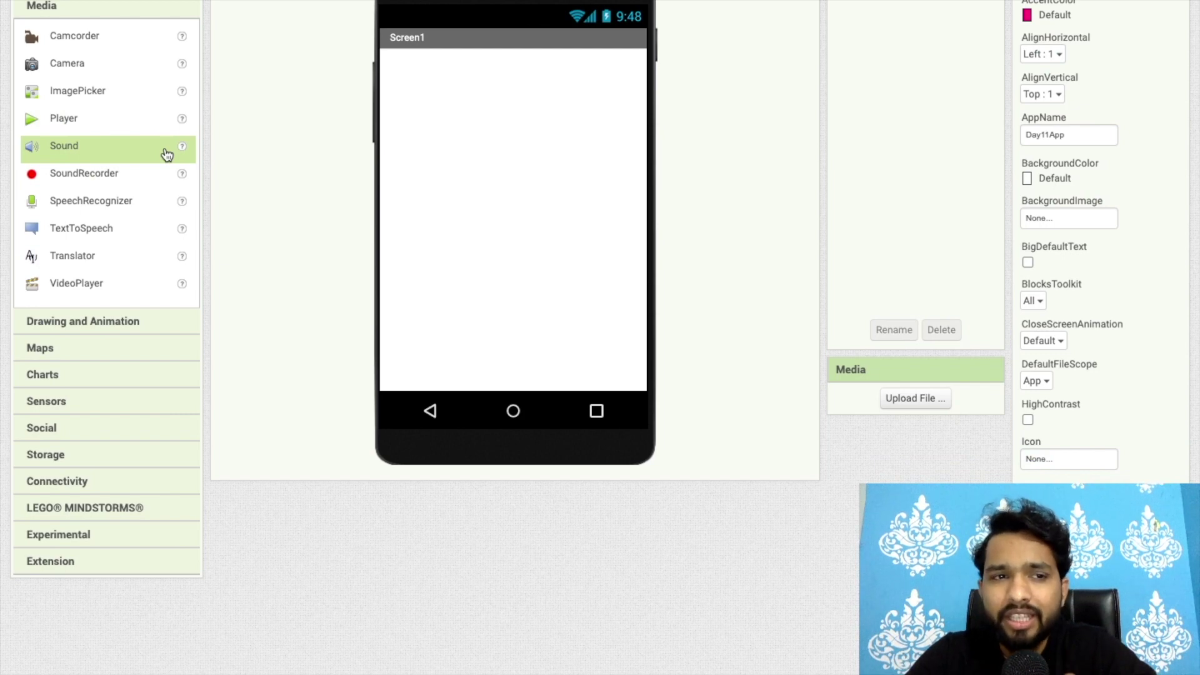
{"action": "scroll", "coordinate": [235, 237], "scroll_direction": "up", "scroll_amount": 1}
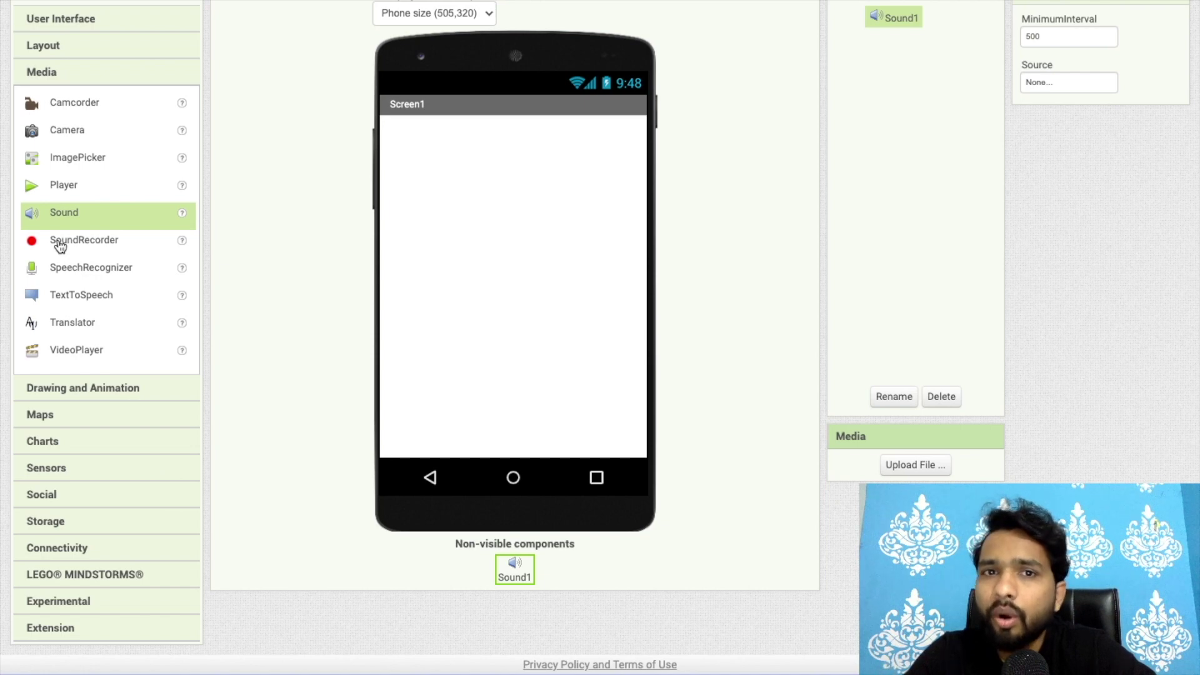
{"action": "left_click_drag", "start_coordinate": [59, 245], "coordinate": [497, 239]}
{"action": "scroll", "coordinate": [745, 173], "scroll_direction": "up", "scroll_amount": 1}
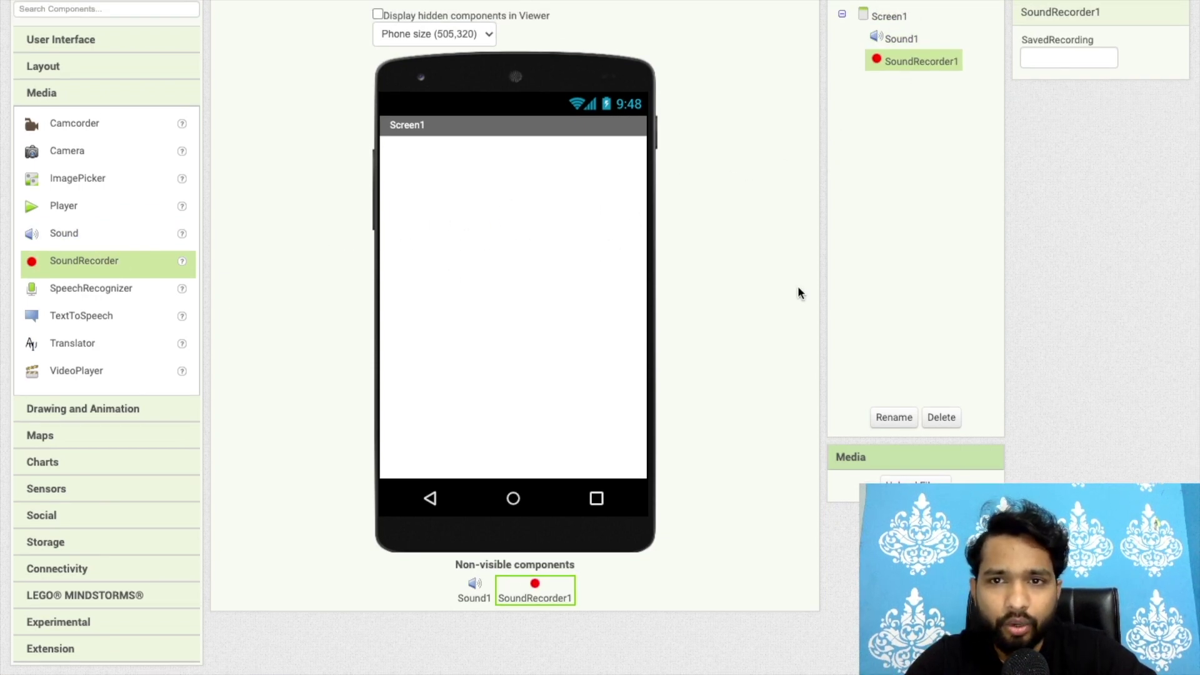
{"action": "scroll", "coordinate": [800, 293], "scroll_direction": "up", "scroll_amount": 3}
- Add two Buttons from User Interface to Screen1, then open the Blocks editor
{"action": "left_click", "coordinate": [128, 138]}
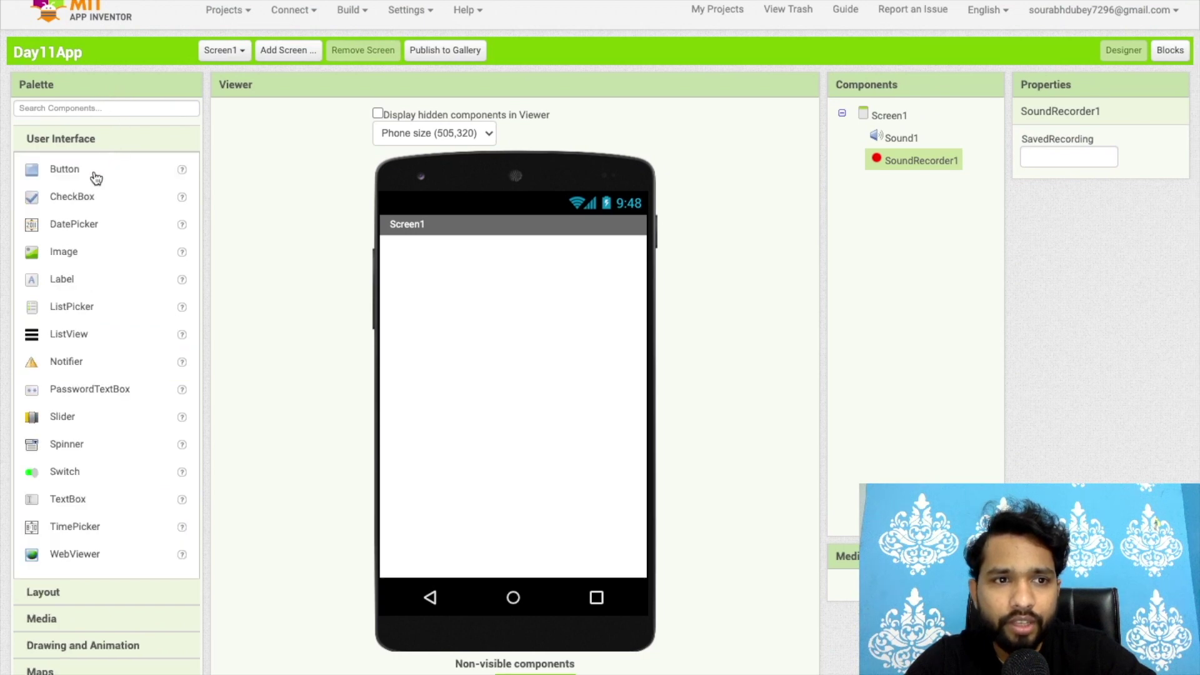
{"action": "mouse_move", "coordinate": [94, 176]}
{"action": "left_mouse_down"}
{"action": "mouse_move", "coordinate": [465, 305]}
{"action": "mouse_move", "coordinate": [381, 256]}
{"action": "mouse_move", "coordinate": [413, 318]}
{"action": "left_mouse_up"}
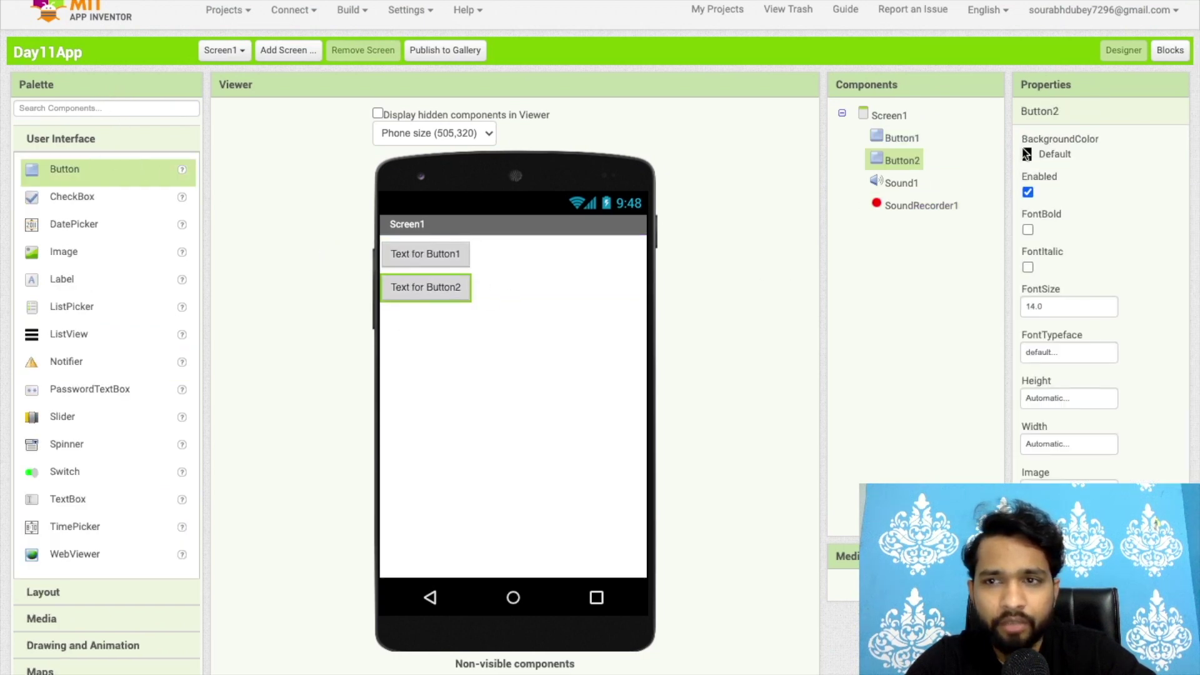
{"action": "left_click", "coordinate": [1170, 50]}
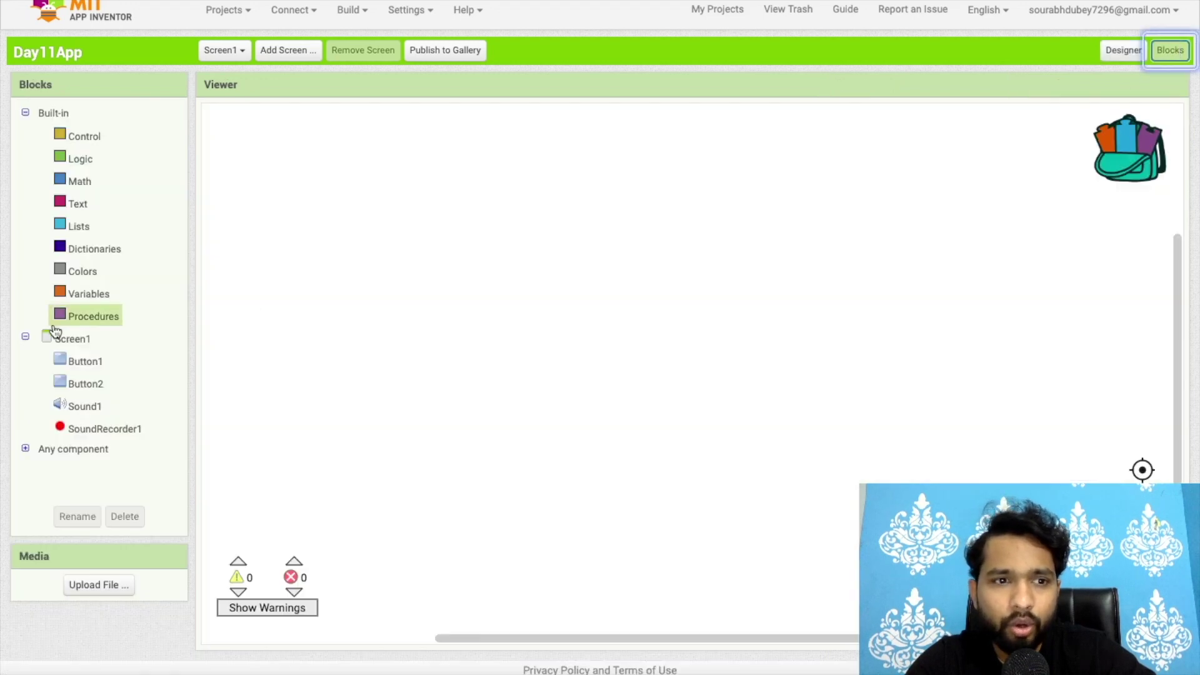
- Make when Button1.Click call SoundRecorder1.Start
{"action": "left_click", "coordinate": [85, 361]}
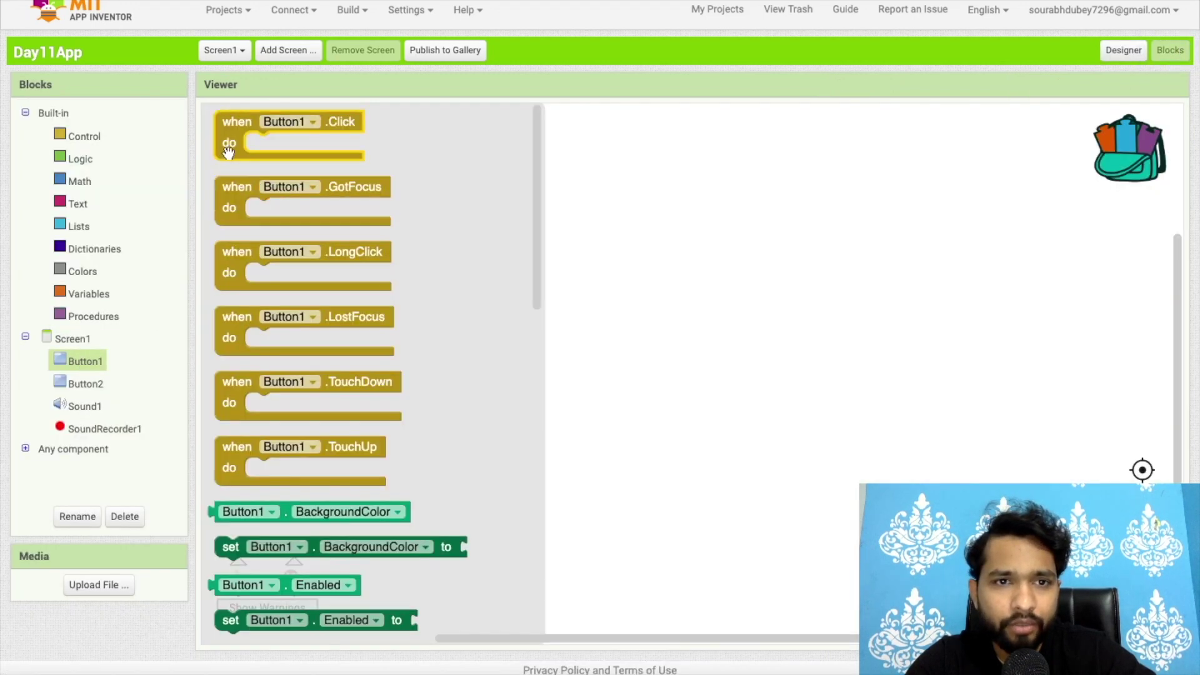
{"action": "left_click_drag", "start_coordinate": [282, 126], "coordinate": [356, 164]}
{"action": "left_click", "coordinate": [106, 429]}
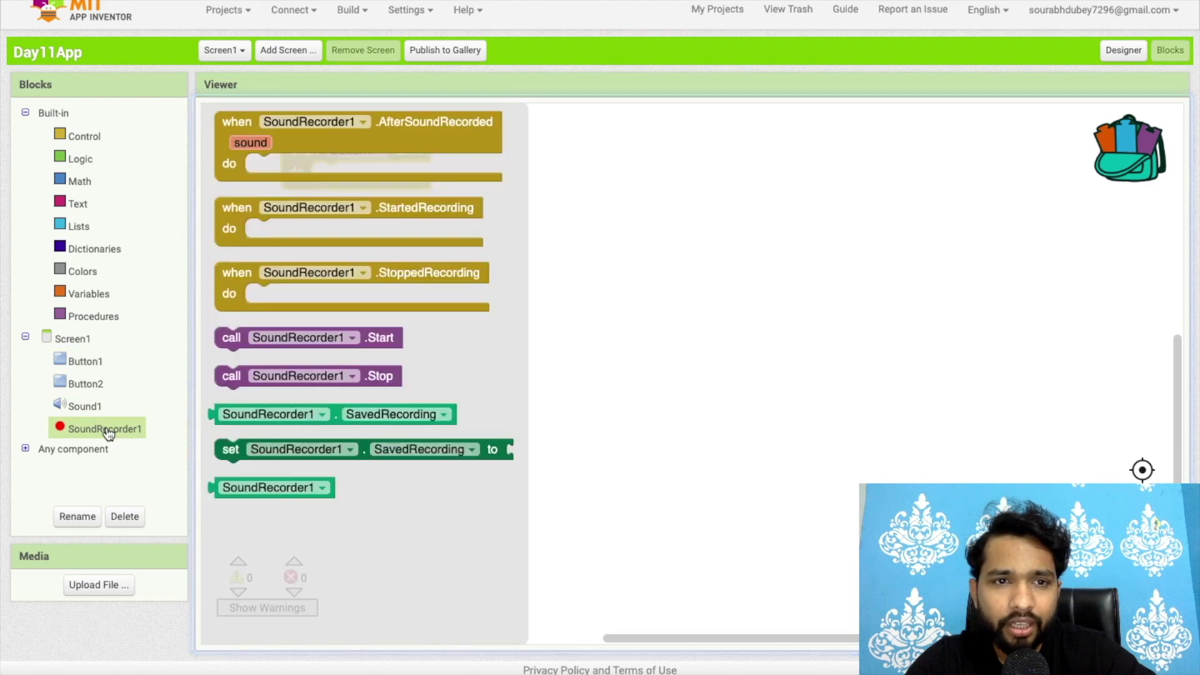
{"action": "left_click_drag", "start_coordinate": [272, 335], "coordinate": [354, 183]}
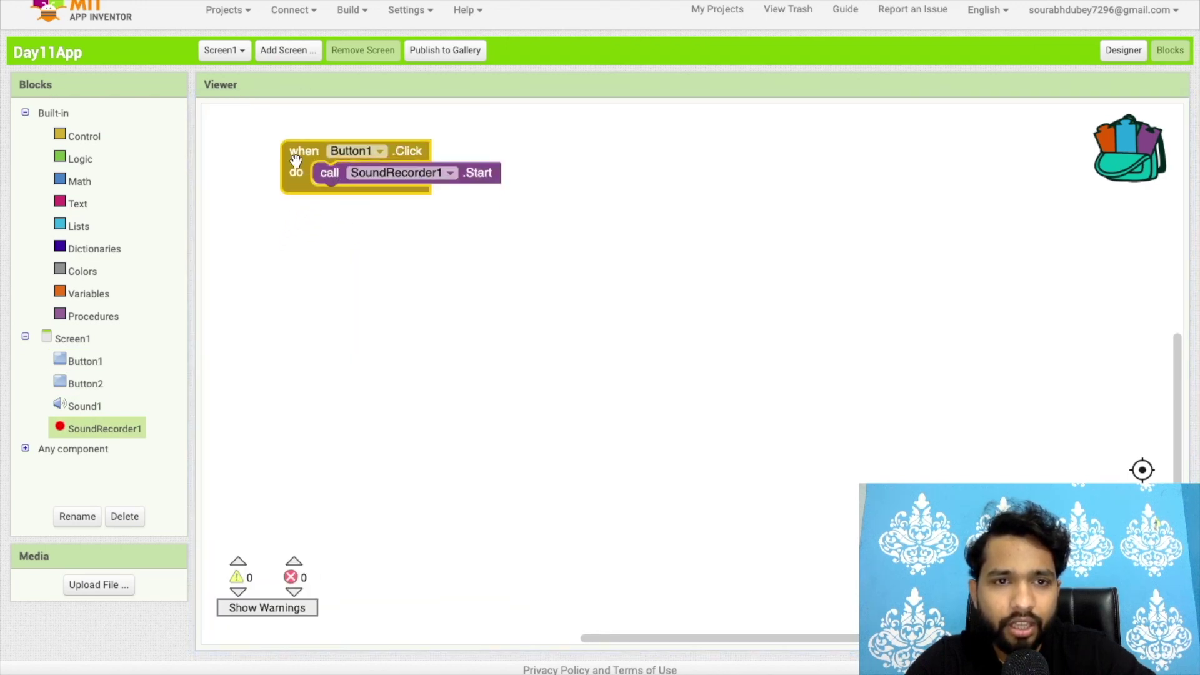
- Make when Button2.Click call SoundRecorder1.Stop
{"action": "left_click", "coordinate": [76, 379]}
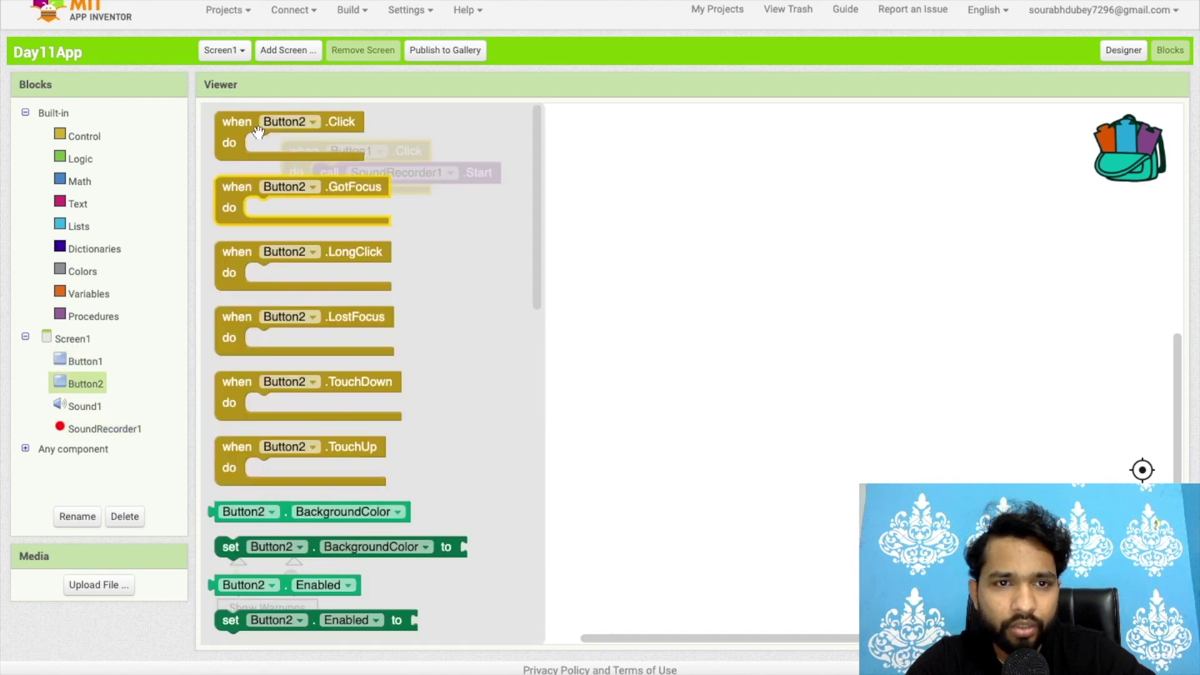
{"action": "left_click_drag", "start_coordinate": [281, 119], "coordinate": [337, 230]}
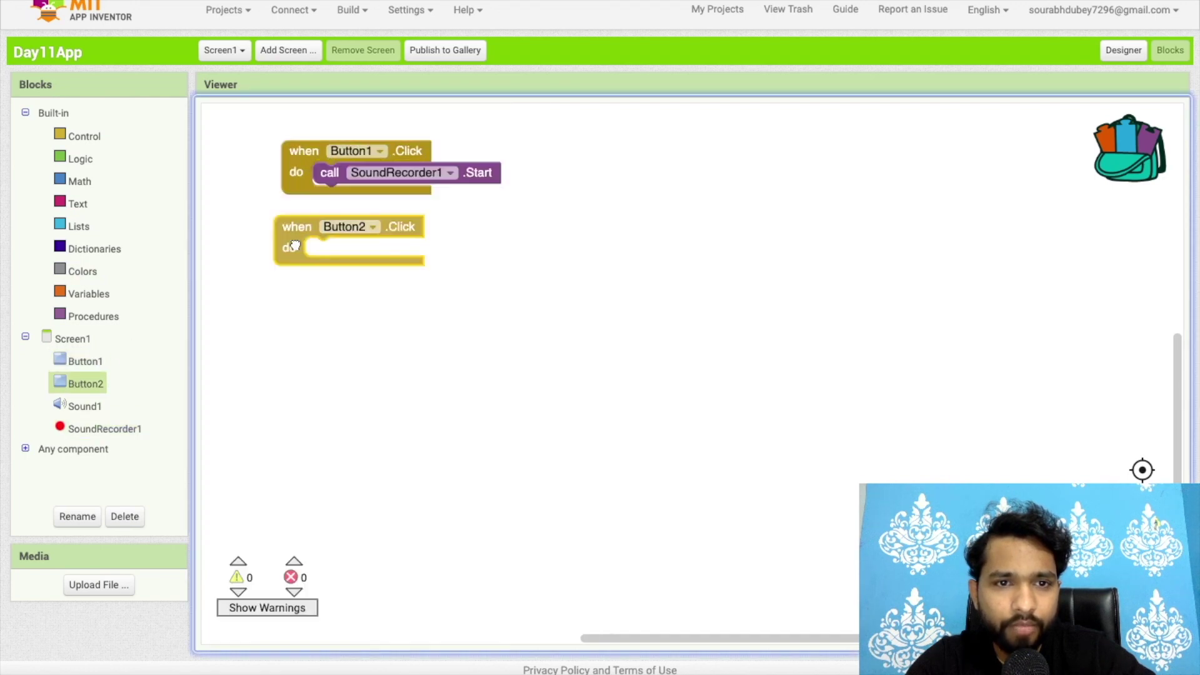
{"action": "left_click", "coordinate": [104, 428]}
{"action": "left_click_drag", "start_coordinate": [282, 377], "coordinate": [347, 251]}
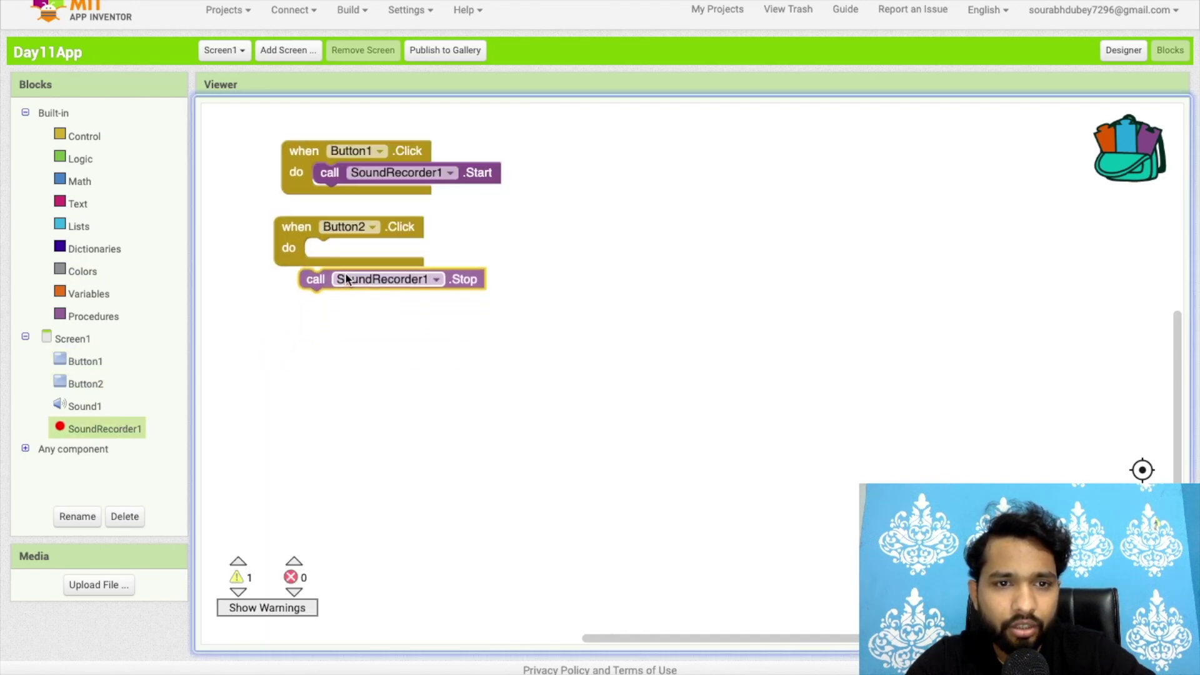
{"action": "left_click", "coordinate": [120, 432]}
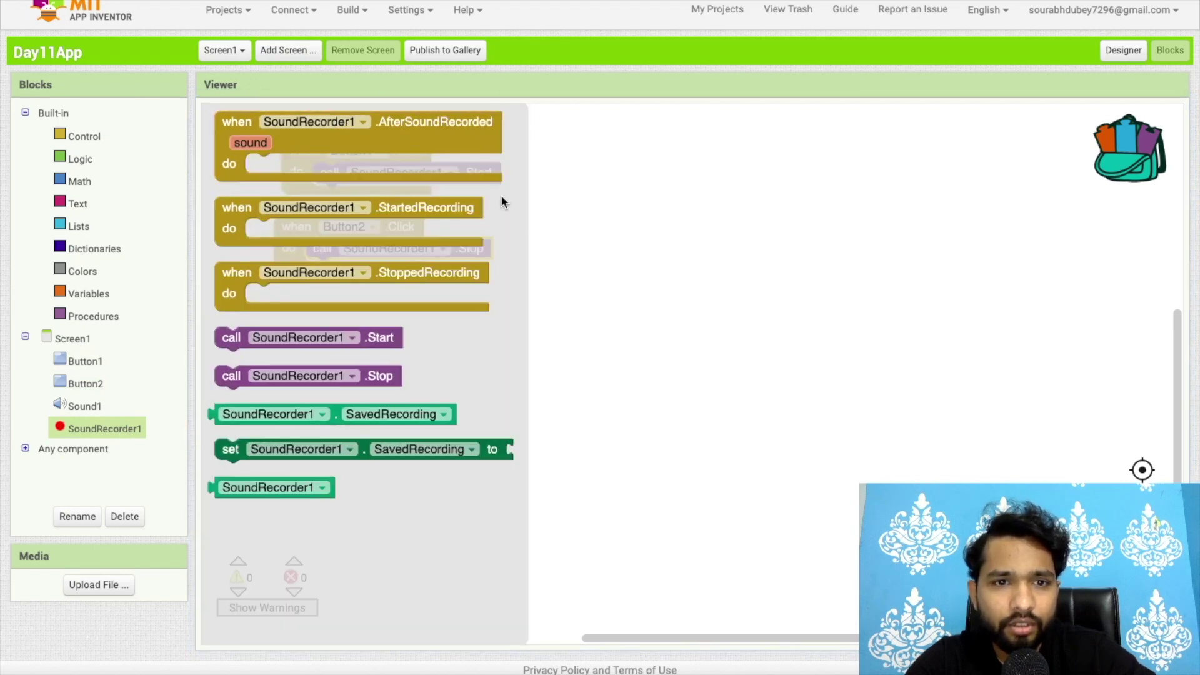
- Place a SoundRecorder1.StoppedRecording event containing set SoundRecorder1.SavedRecording
{"action": "left_click_drag", "start_coordinate": [433, 279], "coordinate": [497, 329]}
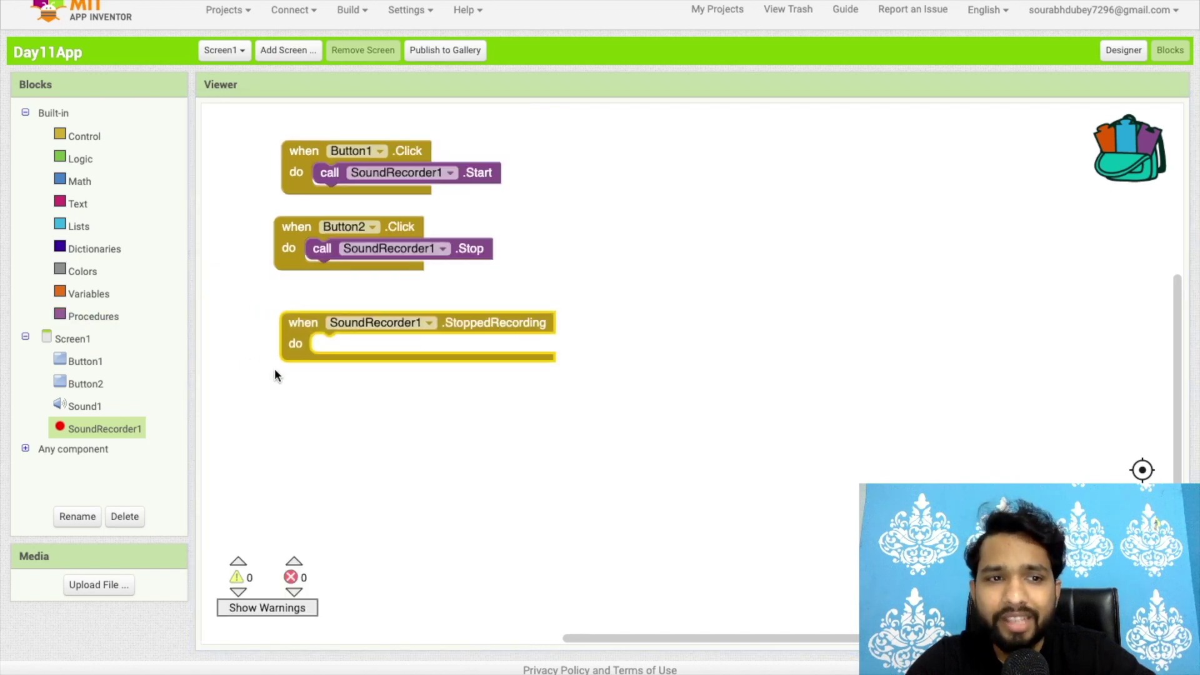
{"action": "left_click", "coordinate": [79, 429]}
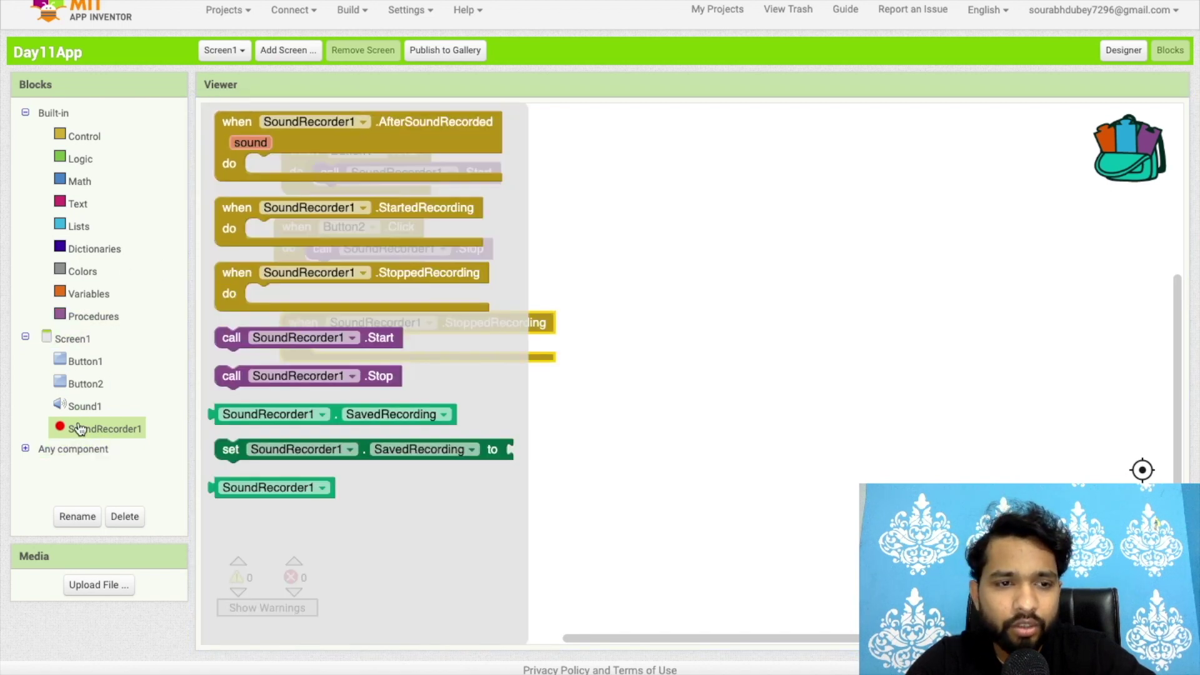
{"action": "left_click", "coordinate": [333, 451]}
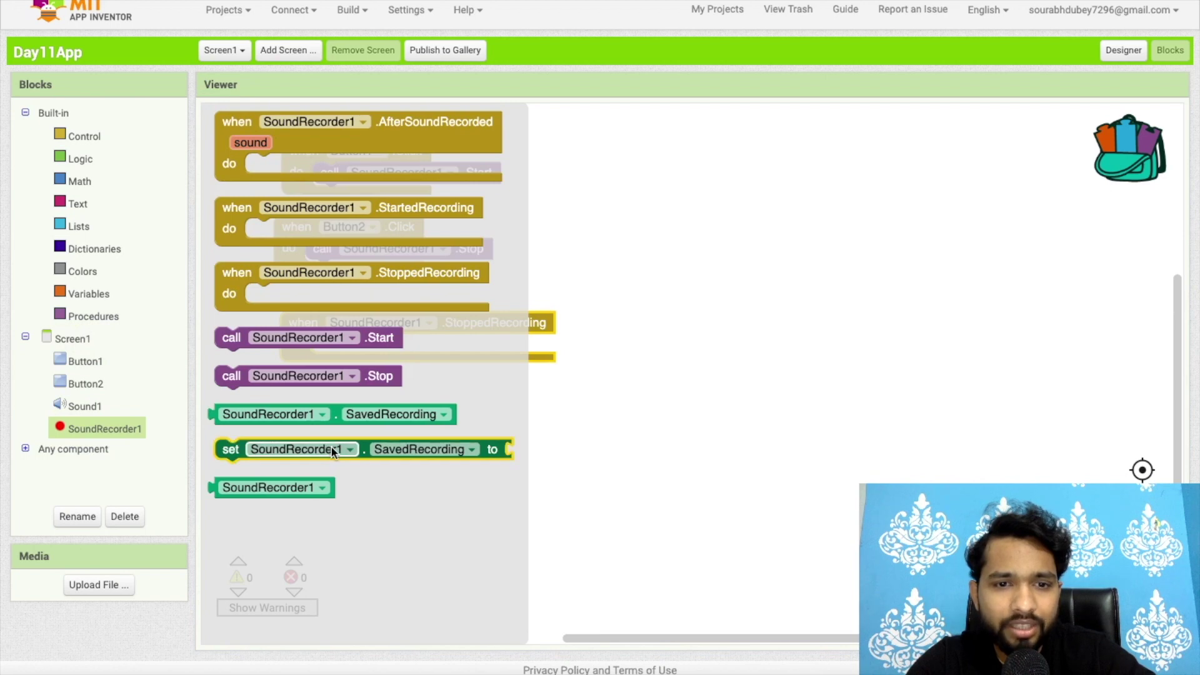
{"action": "mouse_move", "coordinate": [331, 448]}
{"action": "left_mouse_down"}
{"action": "mouse_move", "coordinate": [468, 373]}
{"action": "mouse_move", "coordinate": [410, 350]}
{"action": "left_mouse_up"}
- Plug a text value 'testfile.mp3' into the SavedRecording socket, removing the stray join
{"action": "left_click", "coordinate": [78, 205]}
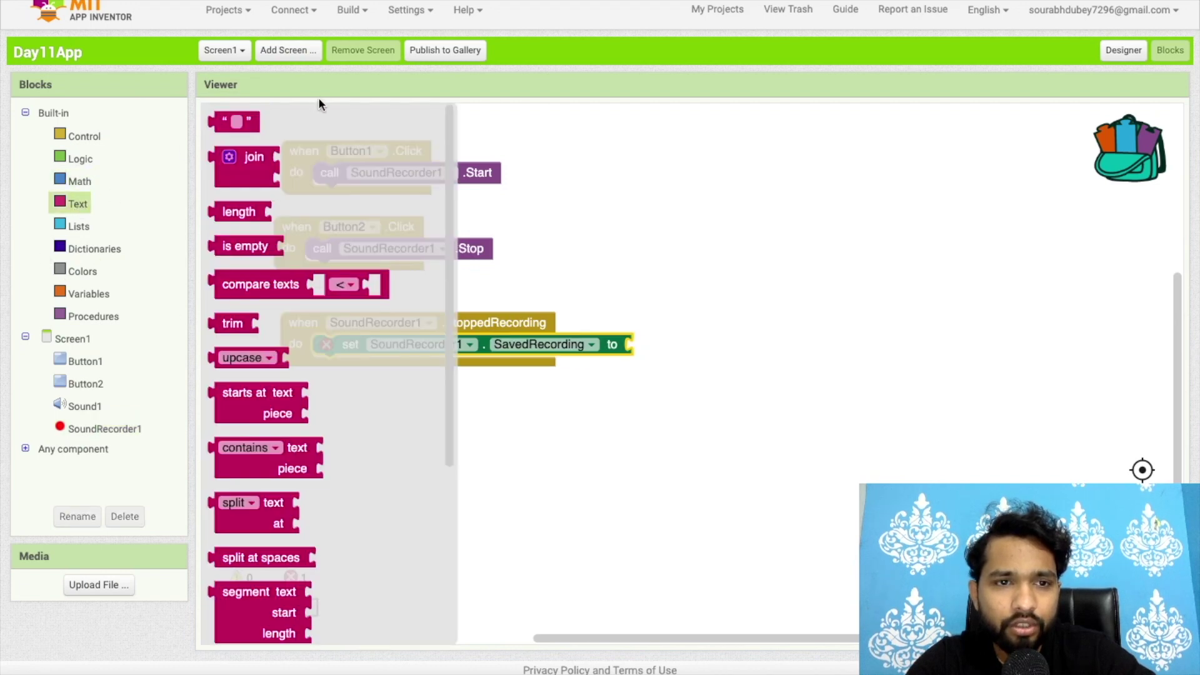
{"action": "left_click_drag", "start_coordinate": [247, 157], "coordinate": [656, 347]}
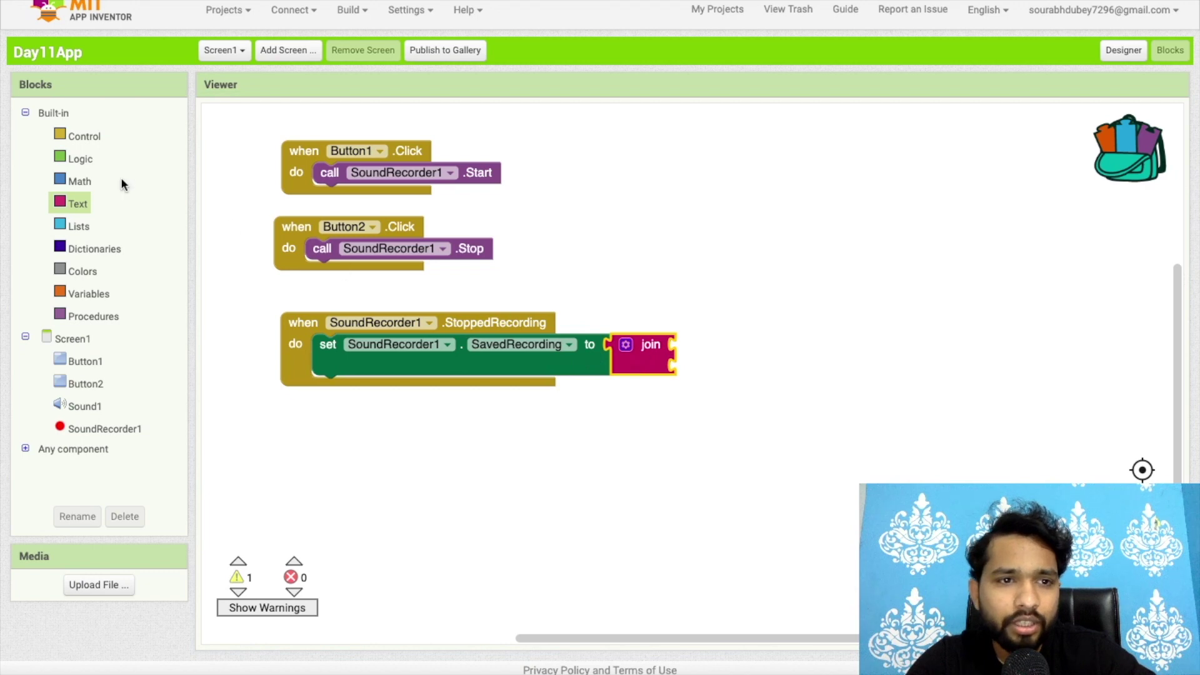
{"action": "left_click", "coordinate": [77, 203]}
{"action": "left_click_drag", "start_coordinate": [237, 121], "coordinate": [656, 379]}
{"action": "key", "text": "Delete"}
{"action": "left_click", "coordinate": [634, 344]}
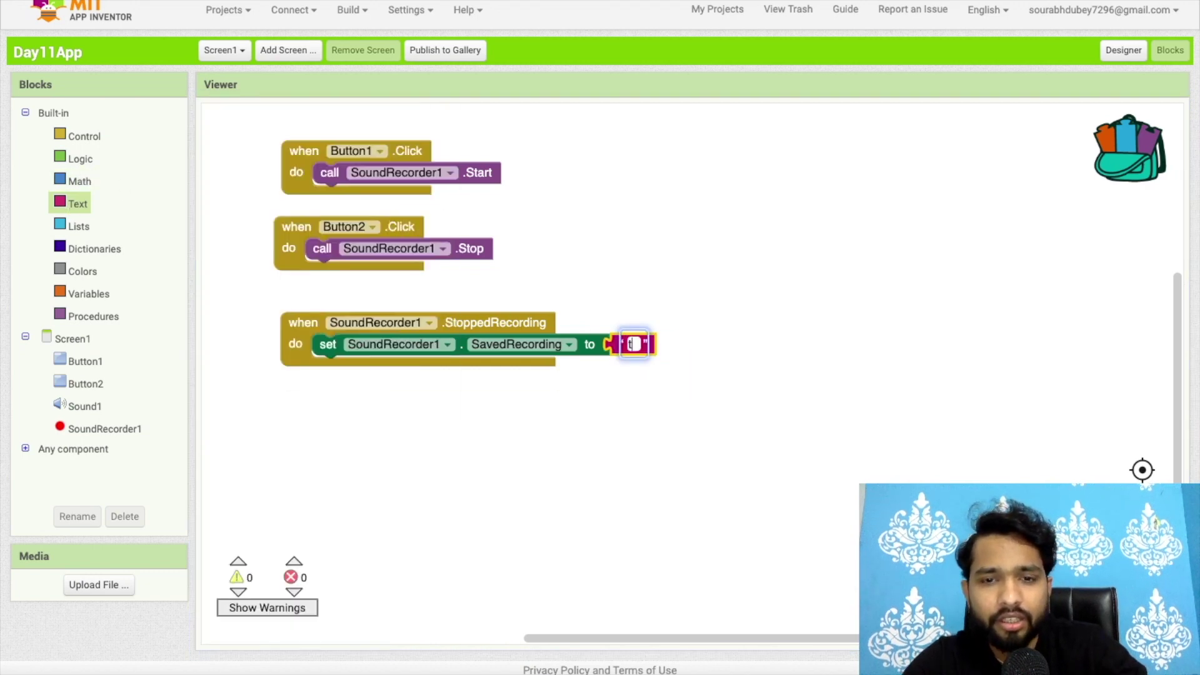
{"action": "type", "text": "testfile."}
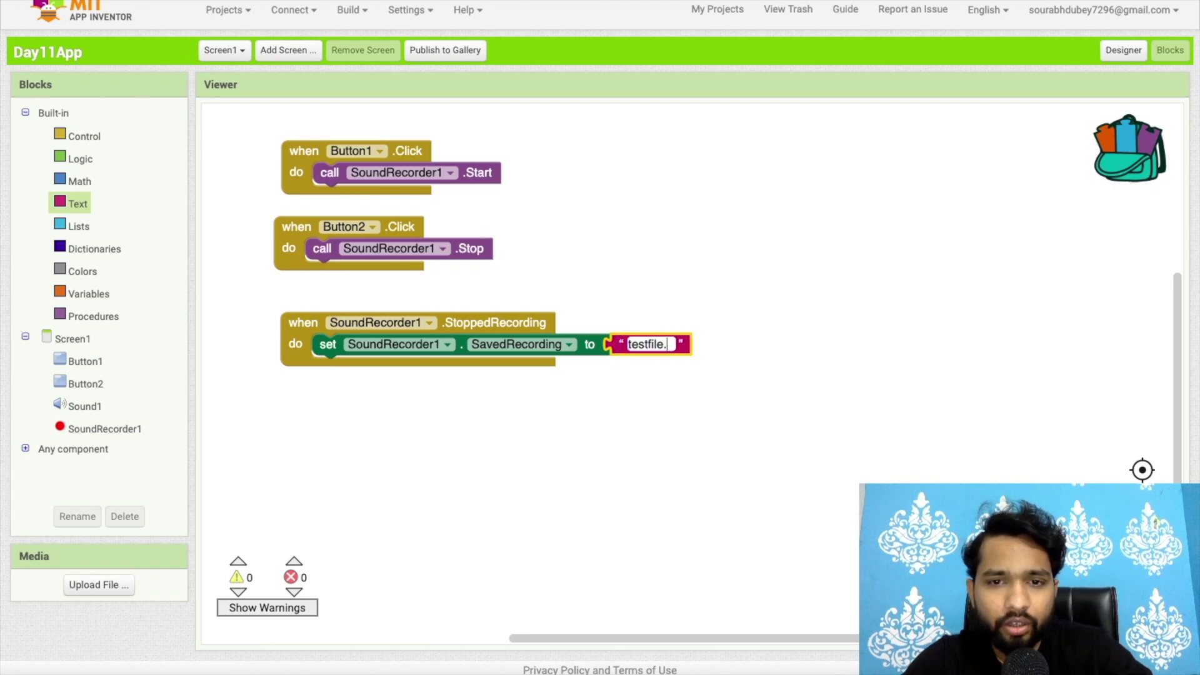
{"action": "type", "text": "mp3"}
{"action": "left_click", "coordinate": [686, 450]}
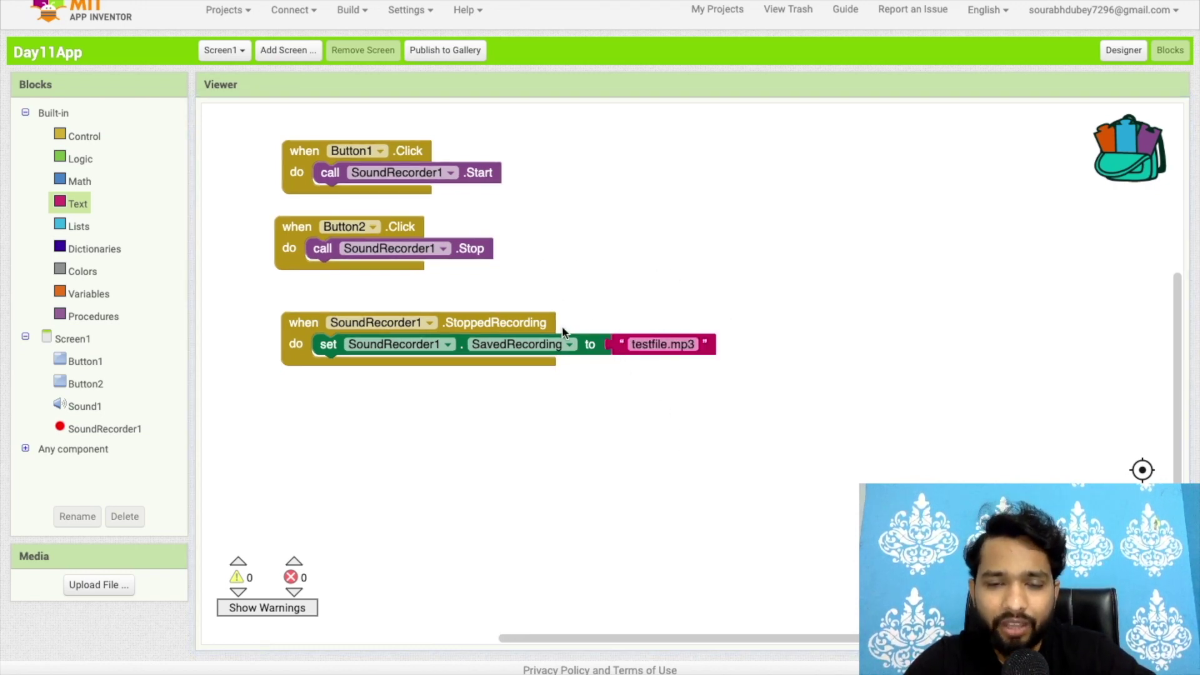
- In the Designer, read the SpeechRecognizer help and add a SpeechRecognizer from Media
{"action": "left_click", "coordinate": [1122, 50]}
{"action": "scroll", "coordinate": [379, 378], "scroll_direction": "down", "scroll_amount": 3}
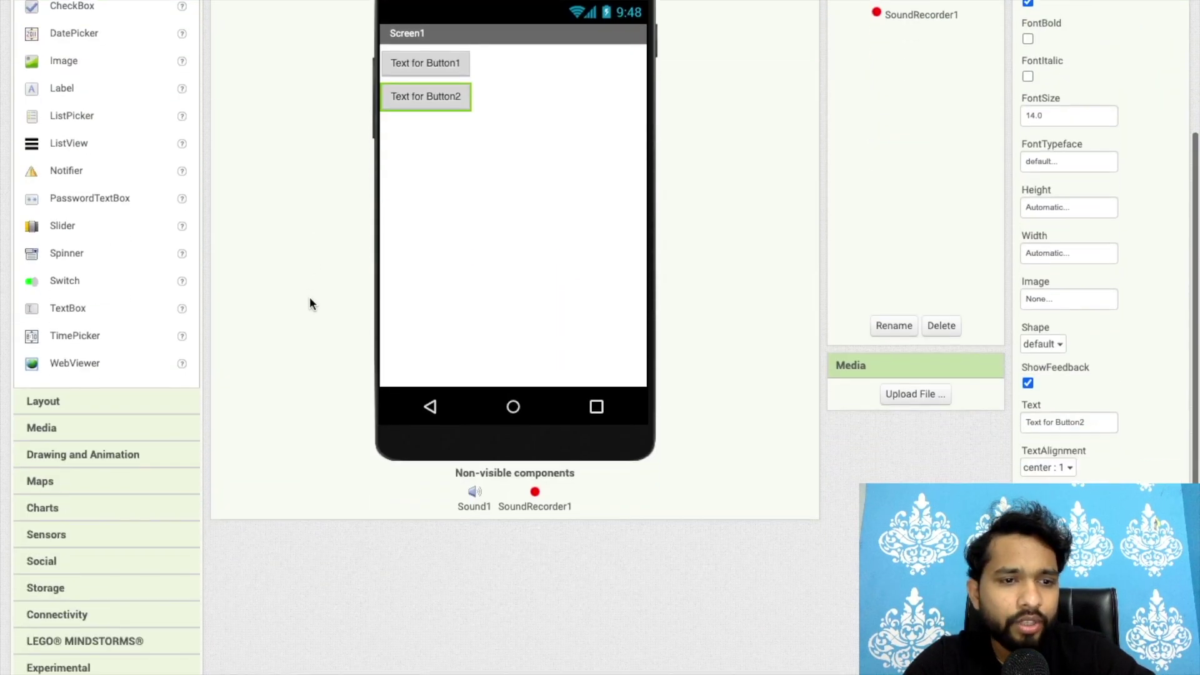
{"action": "left_click", "coordinate": [41, 428]}
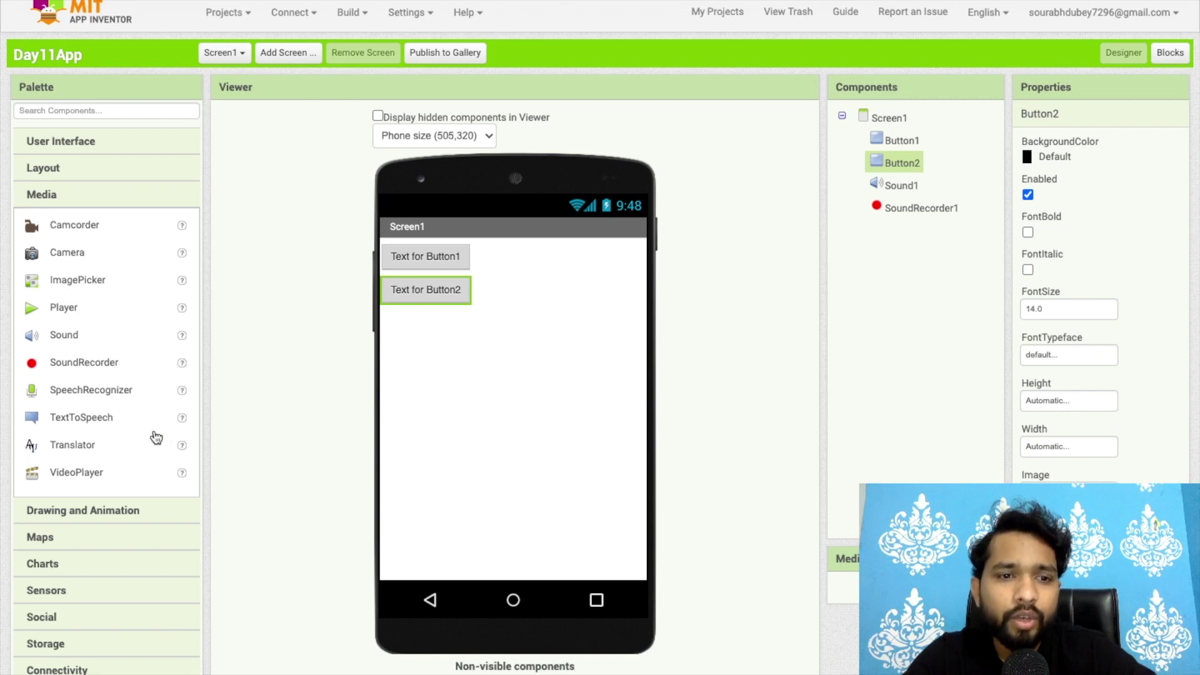
{"action": "left_click", "coordinate": [183, 392]}
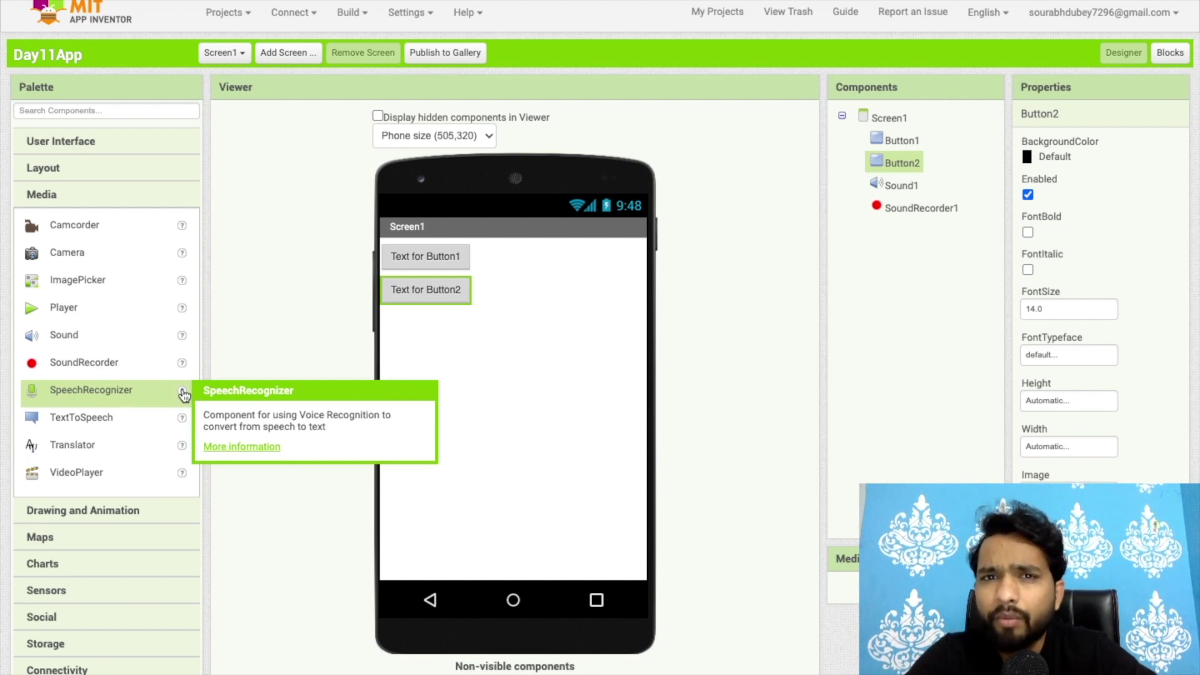
{"action": "double_click", "coordinate": [150, 390]}
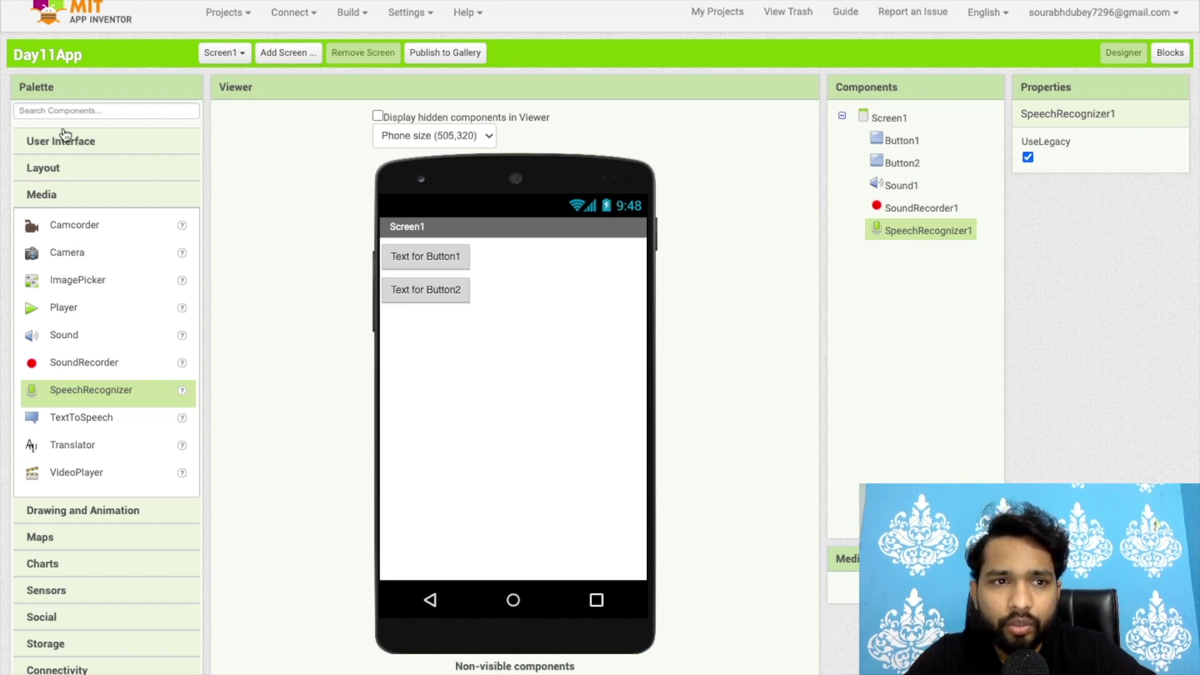
{"action": "left_click", "coordinate": [61, 141]}
- Add Button3 with text 'Call Me' below Button2, then select SpeechRecognizer1 and open Blocks
{"action": "left_click_drag", "start_coordinate": [65, 172], "coordinate": [450, 333]}
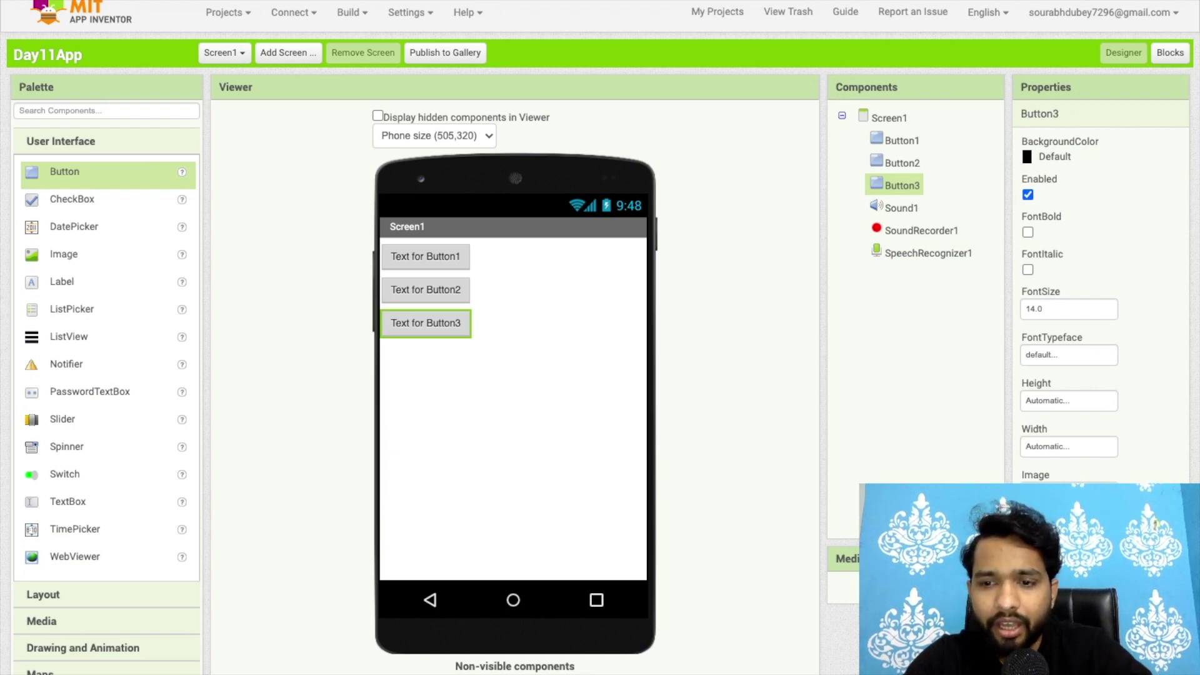
{"action": "scroll", "coordinate": [828, 526], "scroll_direction": "down", "scroll_amount": 1}
{"action": "type", "text": "Call Me"}
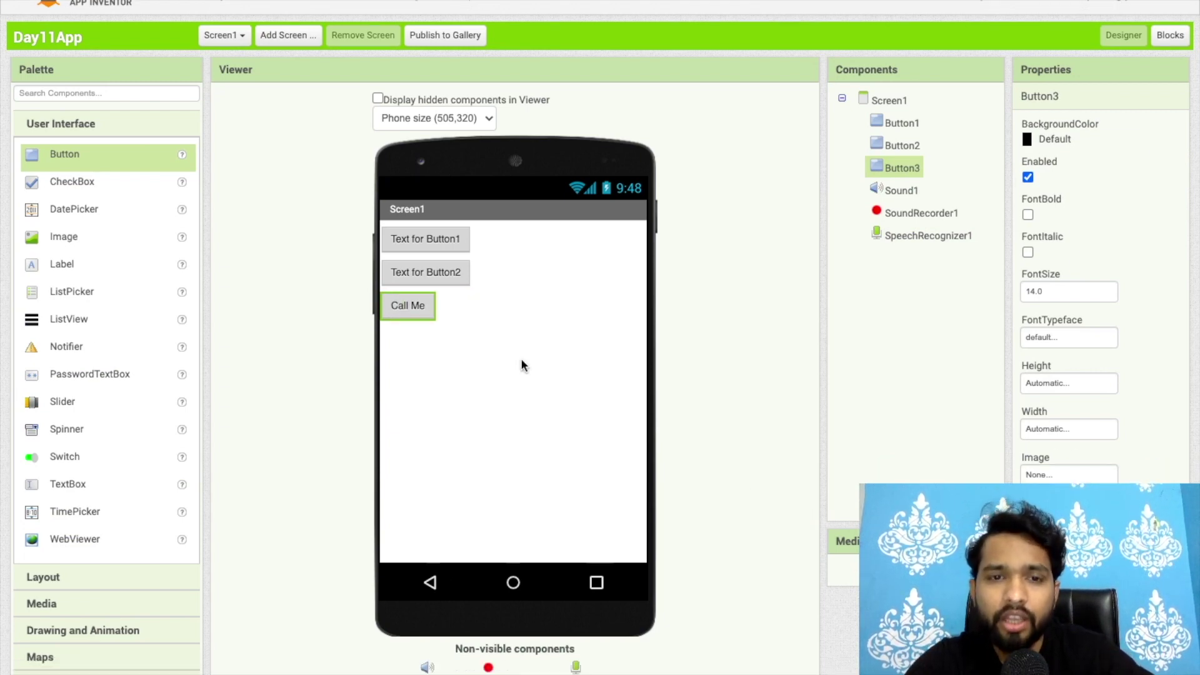
{"action": "left_click", "coordinate": [520, 358]}
{"action": "left_click", "coordinate": [410, 306]}
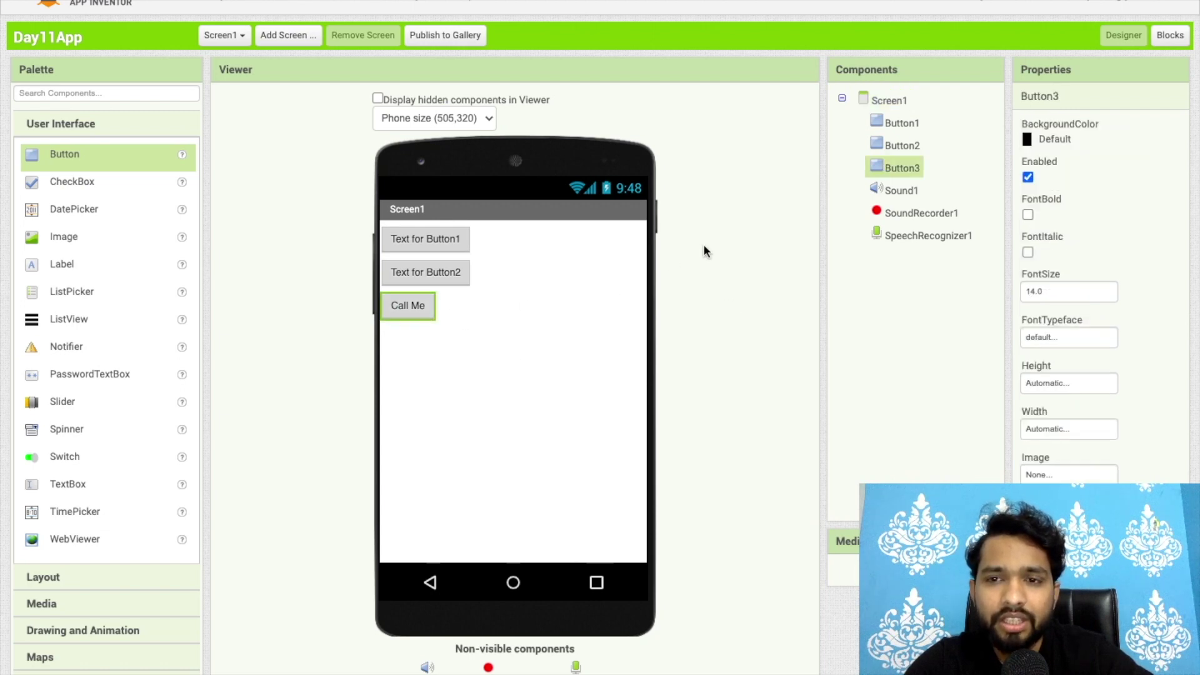
{"action": "left_click", "coordinate": [914, 236]}
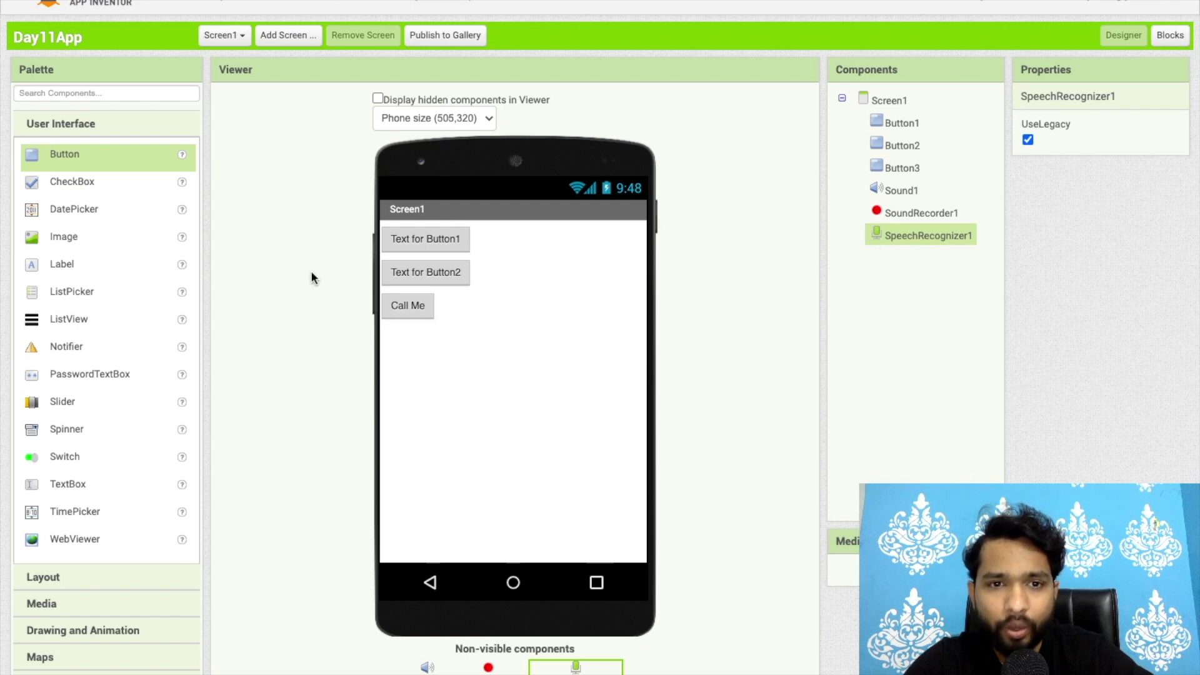
{"action": "left_click", "coordinate": [1171, 34]}
- Place an empty SpeechRecognizer1.AfterGettingText event on the blocks canvas
{"action": "left_click", "coordinate": [111, 467]}
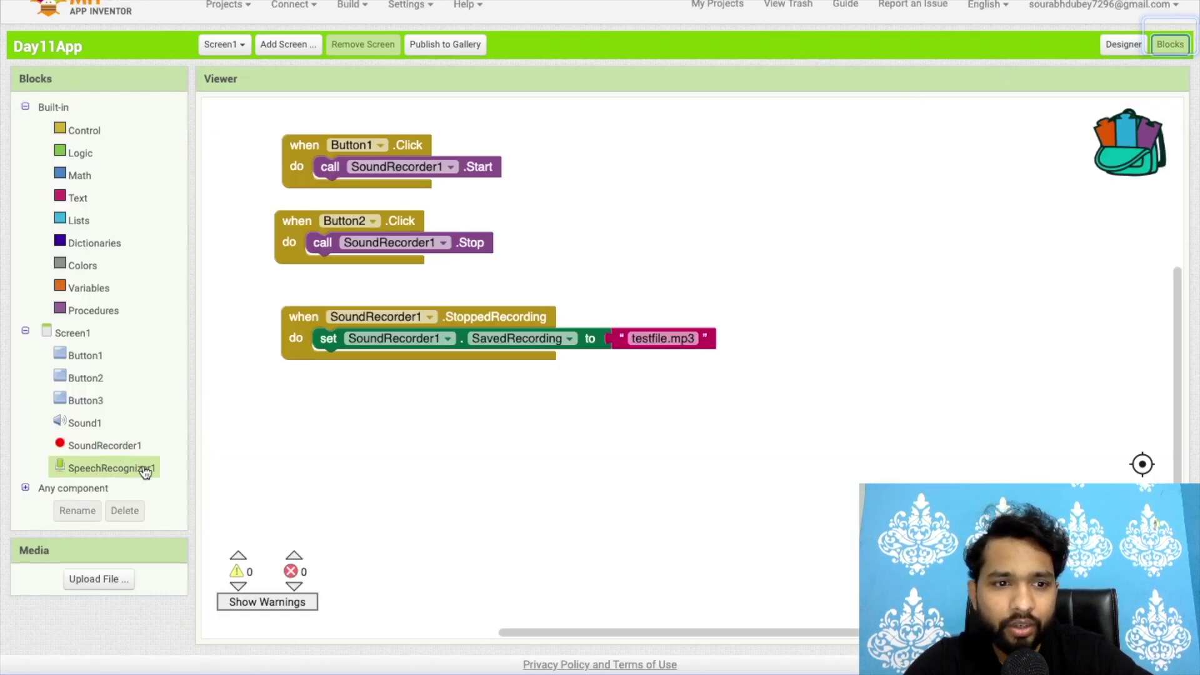
{"action": "left_click_drag", "start_coordinate": [356, 116], "coordinate": [751, 199]}
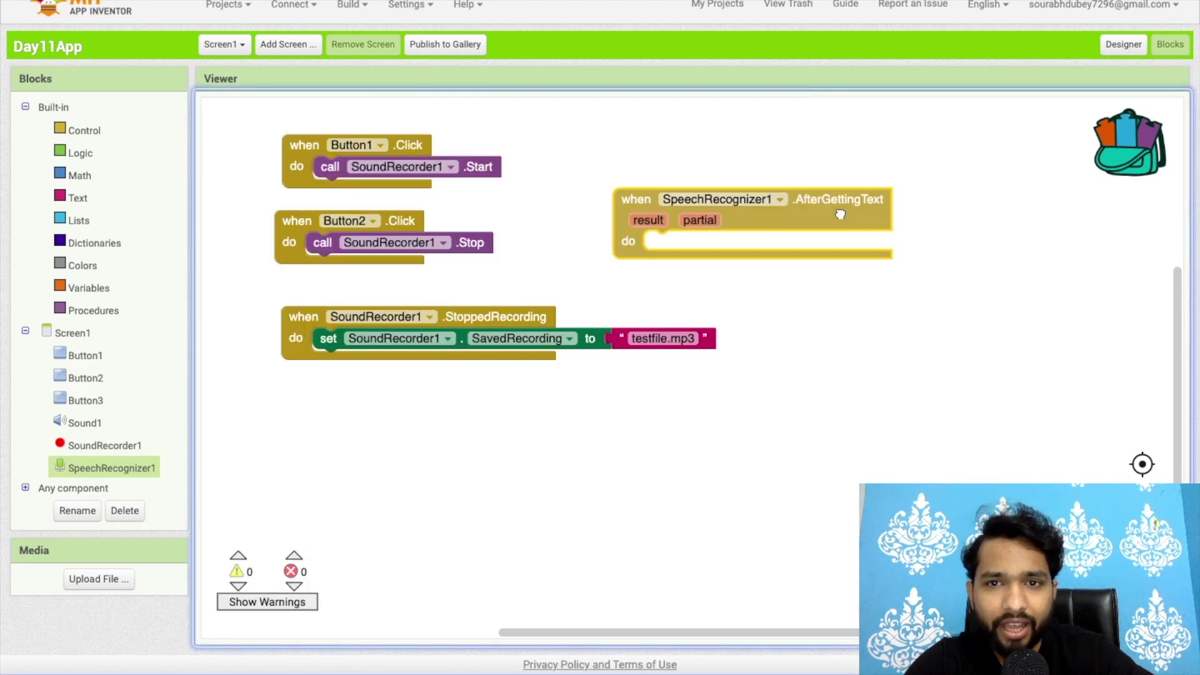
{"action": "left_click", "coordinate": [1123, 45]}
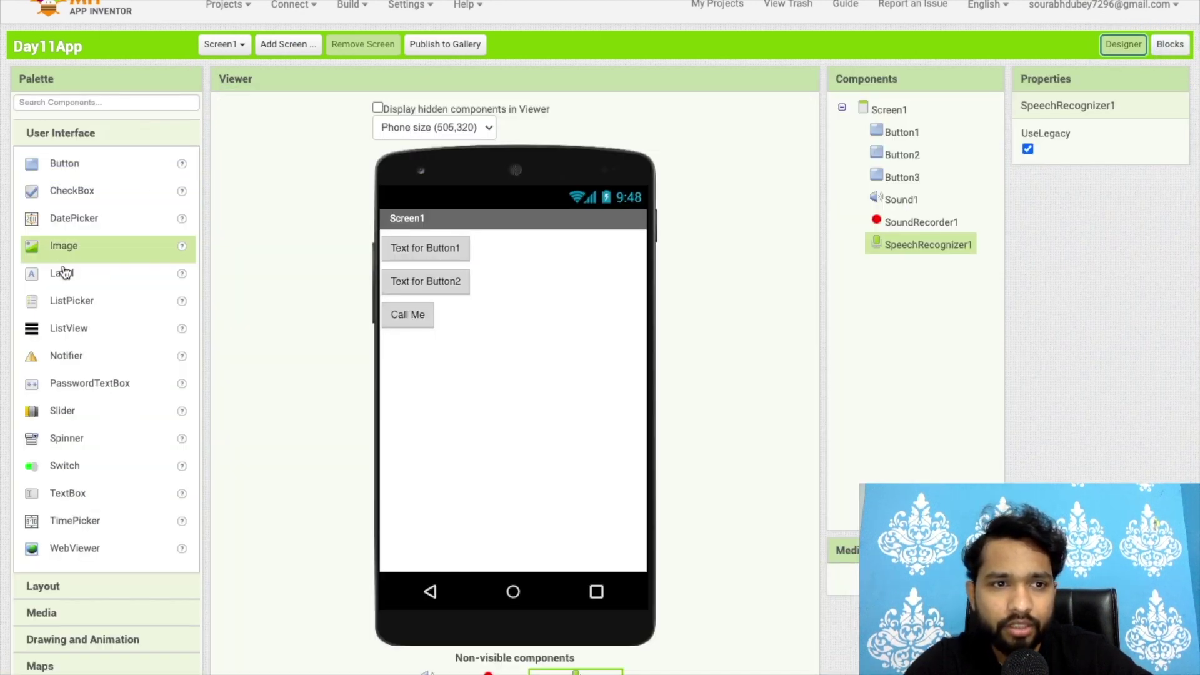
- Add Label1 below Call Me, reading 'My Voice To Text' at font size 18
{"action": "left_click_drag", "start_coordinate": [61, 273], "coordinate": [461, 439]}
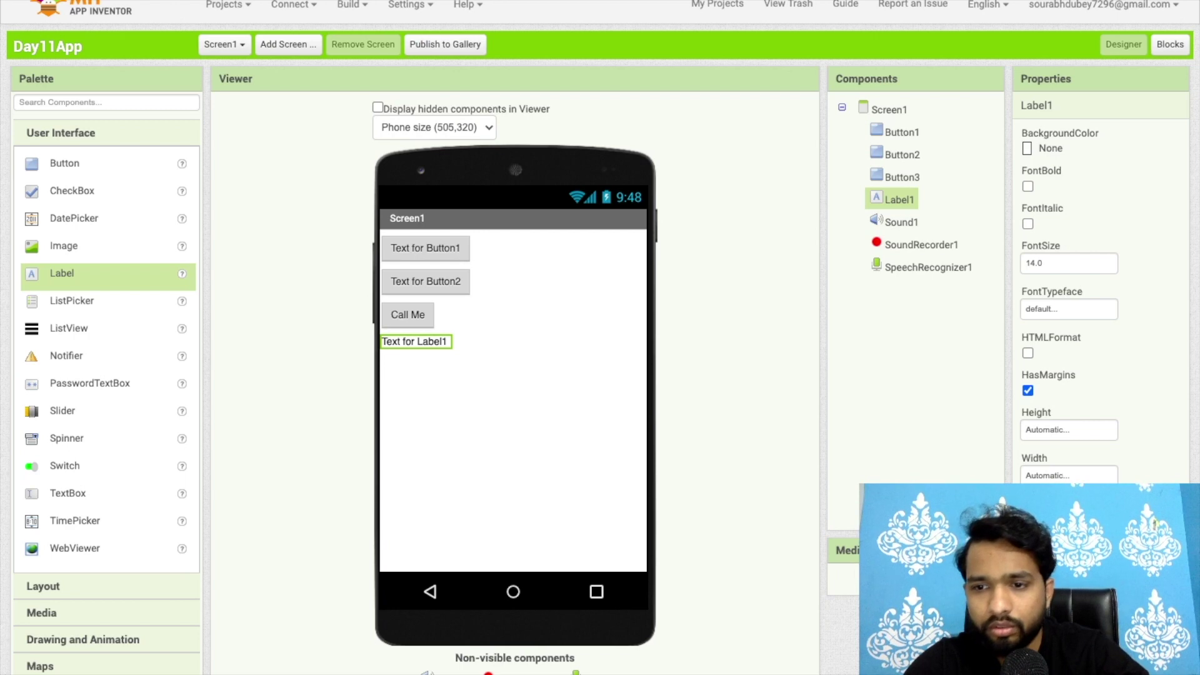
{"action": "type", "text": "My Voice To Text"}
{"action": "double_click", "coordinate": [1052, 262]}
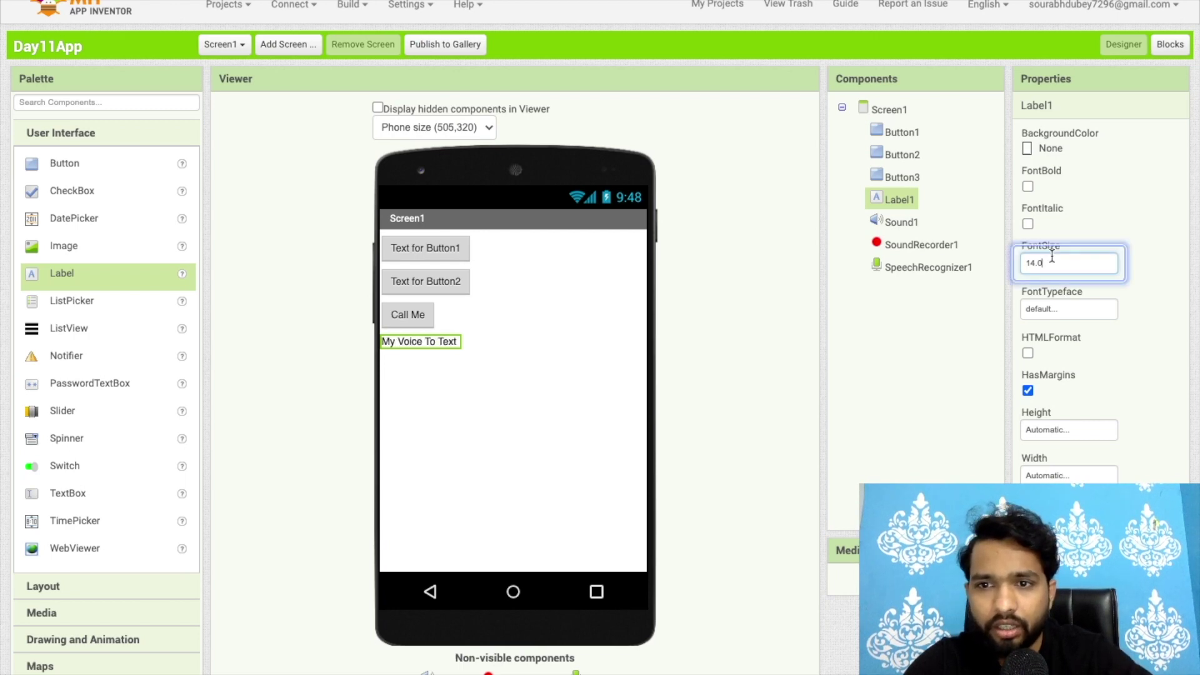
{"action": "type", "text": "18"}
{"action": "key", "text": "Return"}
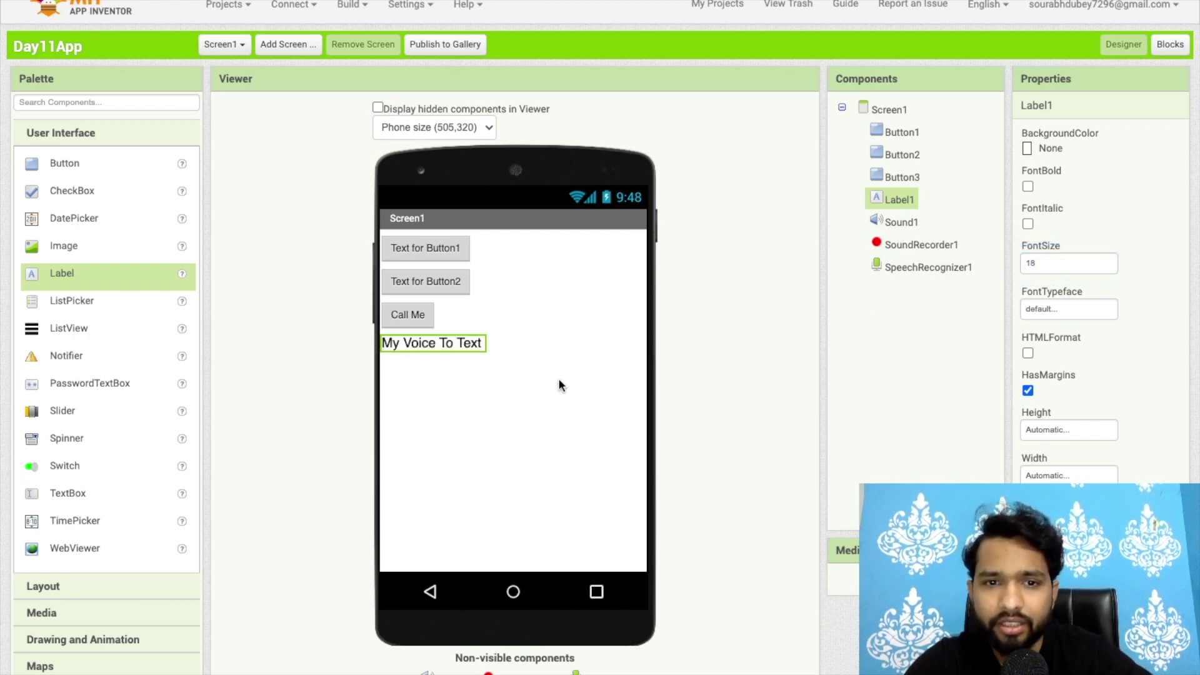
{"action": "left_click", "coordinate": [563, 385]}
- Inside AfterGettingText, set Label1.Text to get result, then return to the Designer
{"action": "left_click", "coordinate": [1166, 46]}
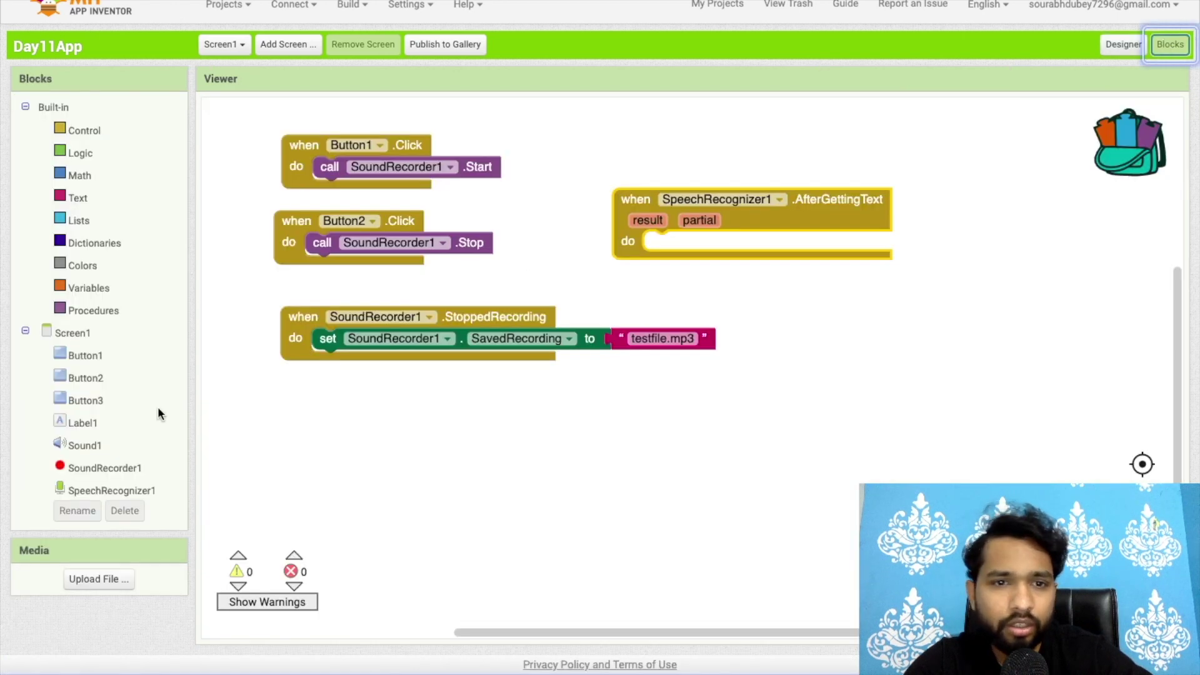
{"action": "left_click", "coordinate": [111, 466]}
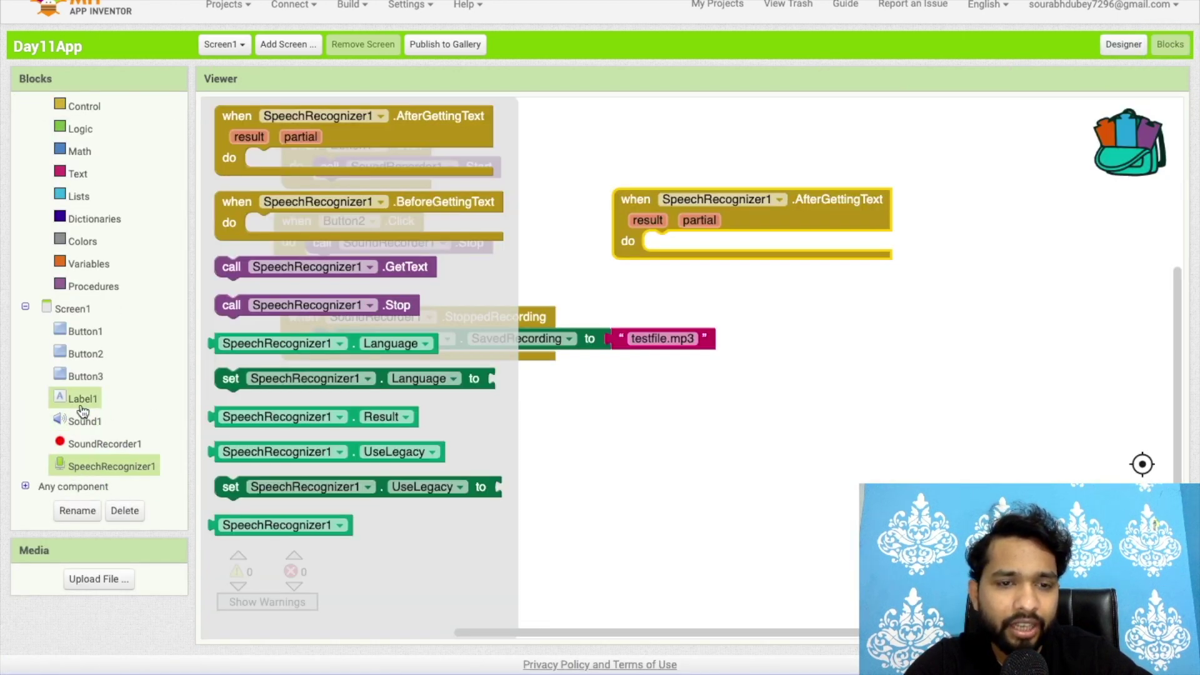
{"action": "left_click", "coordinate": [82, 399]}
{"action": "mouse_move", "coordinate": [281, 516]}
{"action": "left_mouse_down"}
{"action": "mouse_move", "coordinate": [505, 413]}
{"action": "mouse_move", "coordinate": [699, 258]}
{"action": "left_mouse_up"}
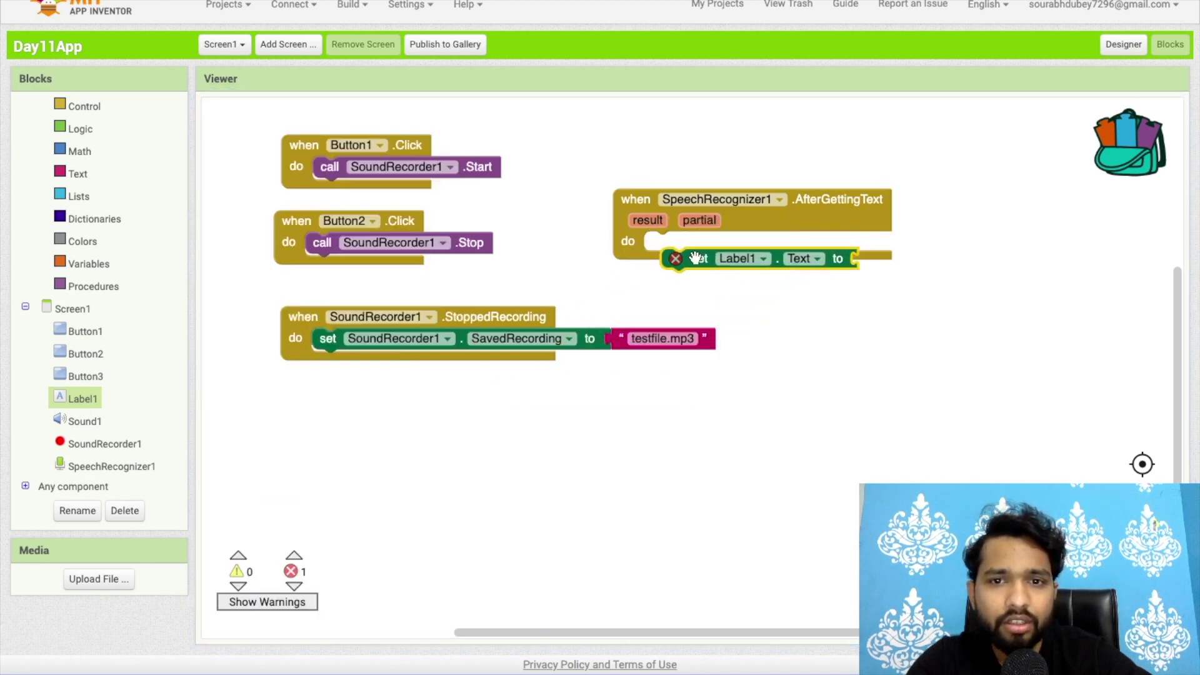
{"action": "left_click_drag", "start_coordinate": [688, 253], "coordinate": [676, 247]}
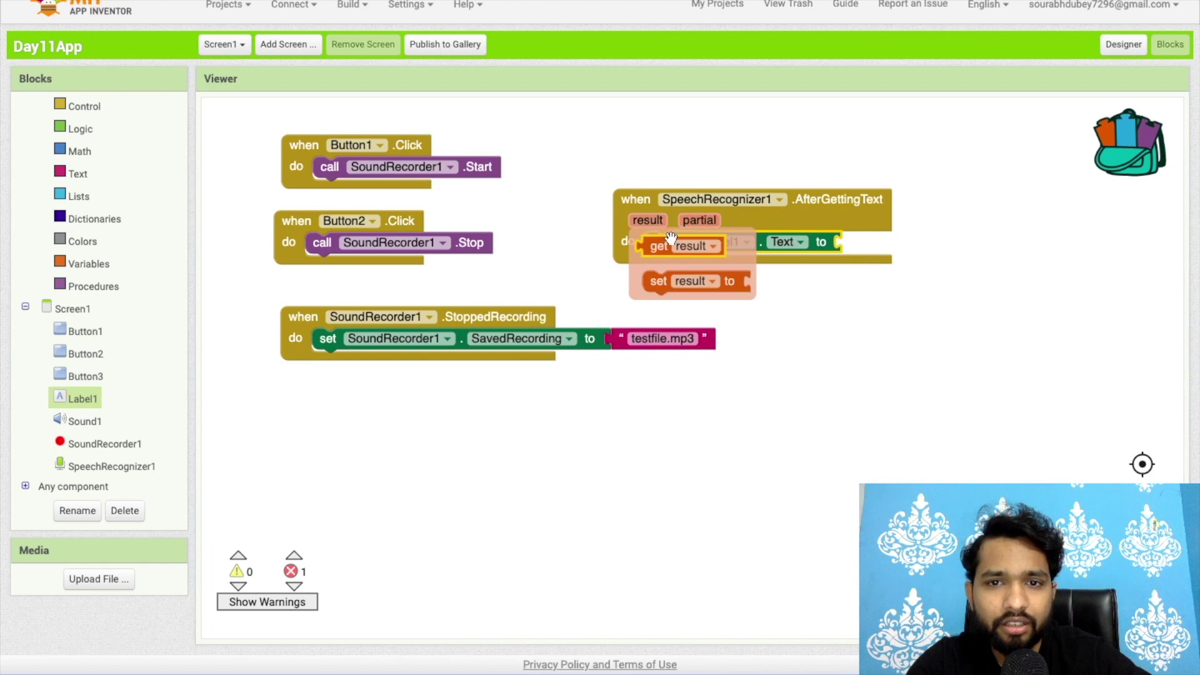
{"action": "left_click_drag", "start_coordinate": [681, 246], "coordinate": [858, 242]}
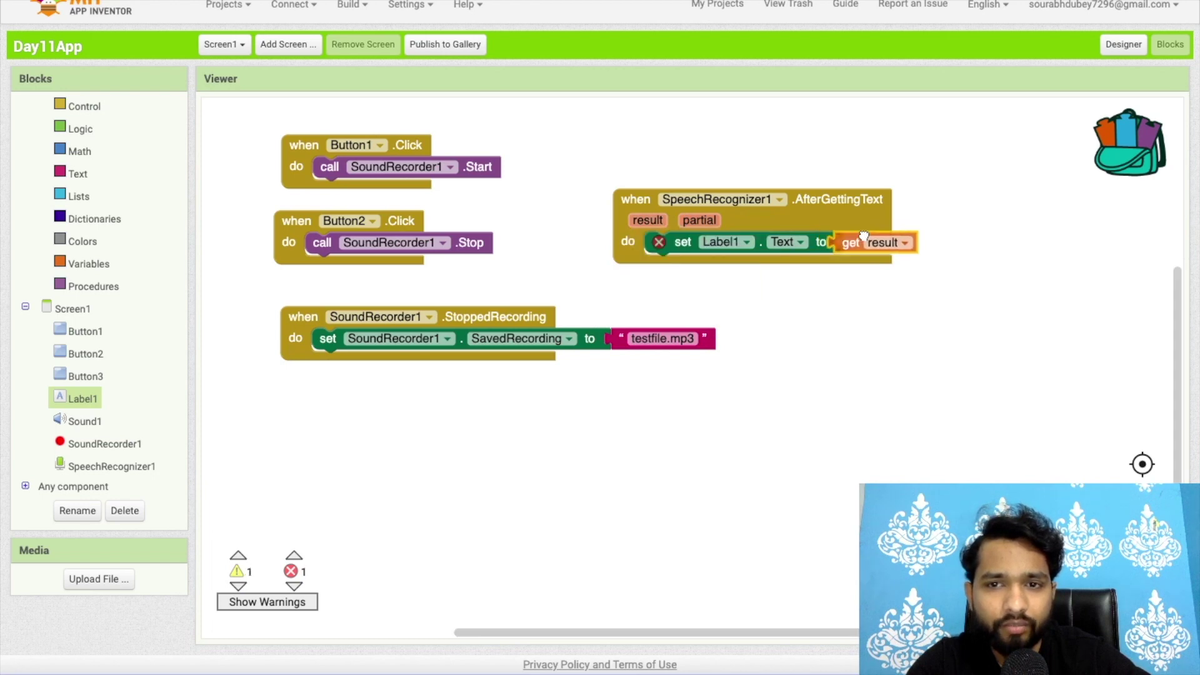
{"action": "left_click", "coordinate": [996, 222]}
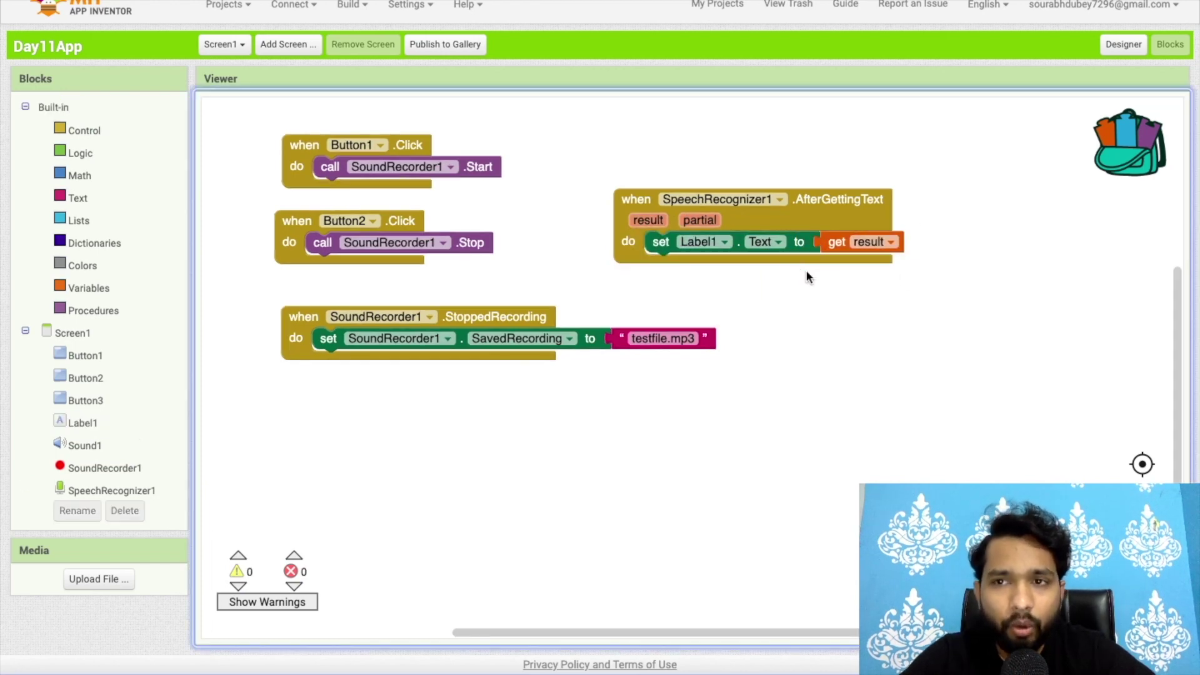
{"action": "left_click", "coordinate": [1122, 44]}
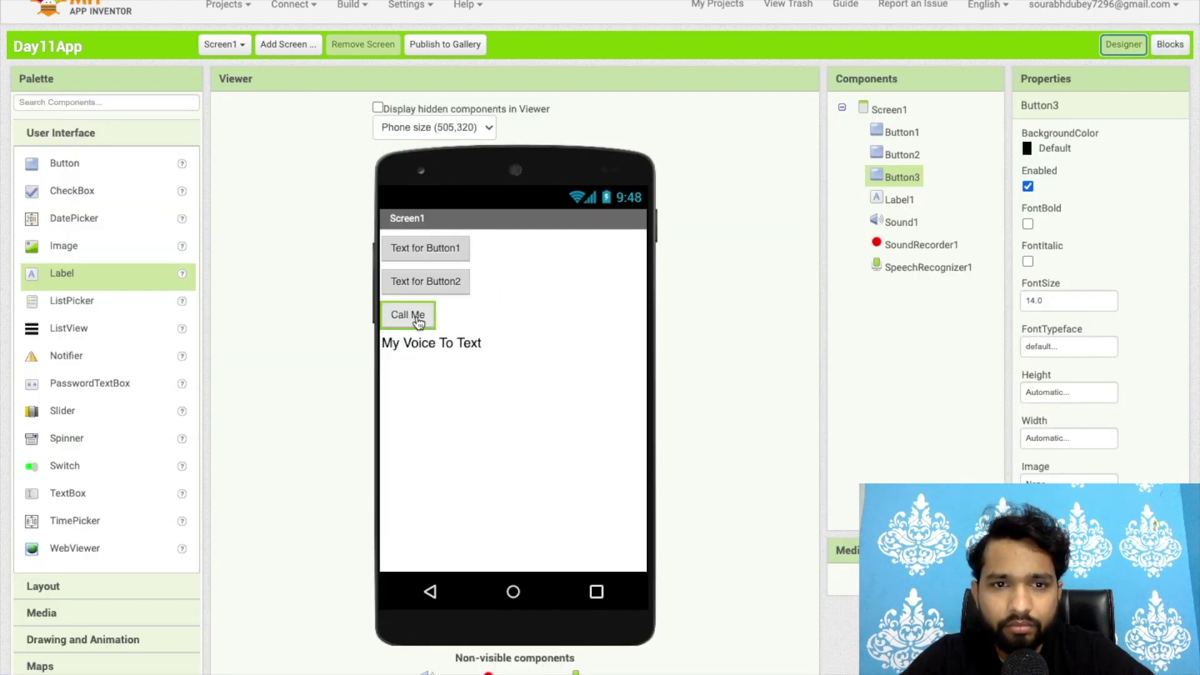
- Wrap a call SpeechRecognizer1.GetText block in when Button3.Click
{"action": "left_click", "coordinate": [1170, 43]}
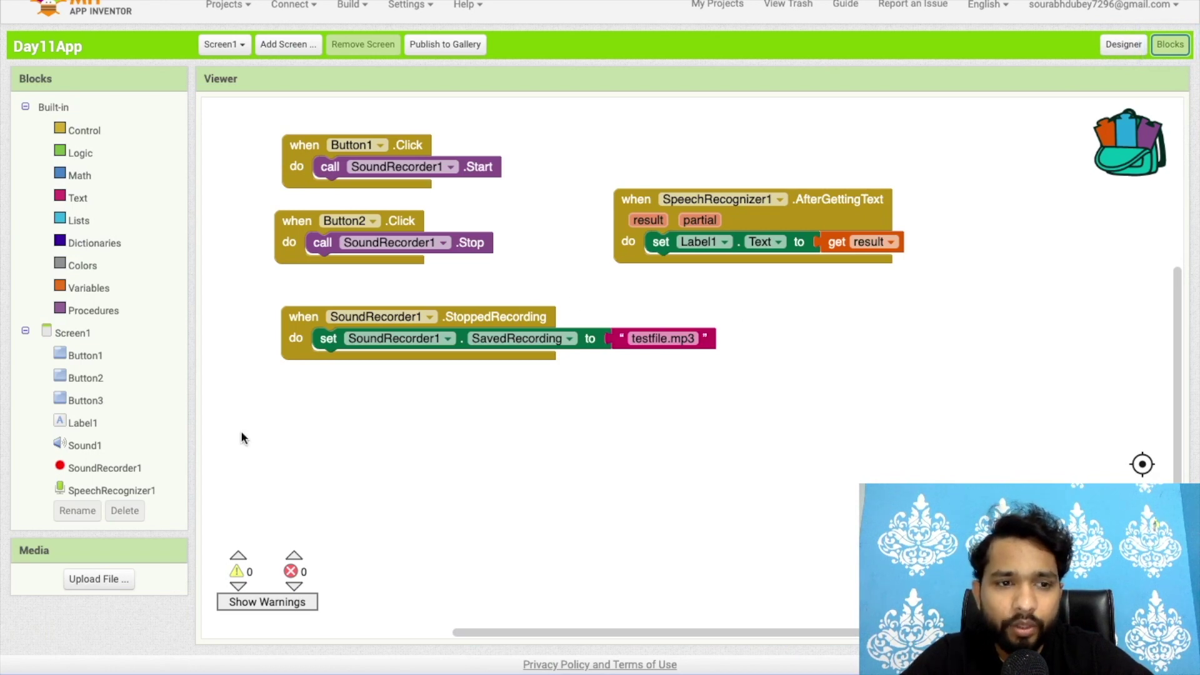
{"action": "left_click", "coordinate": [111, 490]}
{"action": "left_click", "coordinate": [100, 465]}
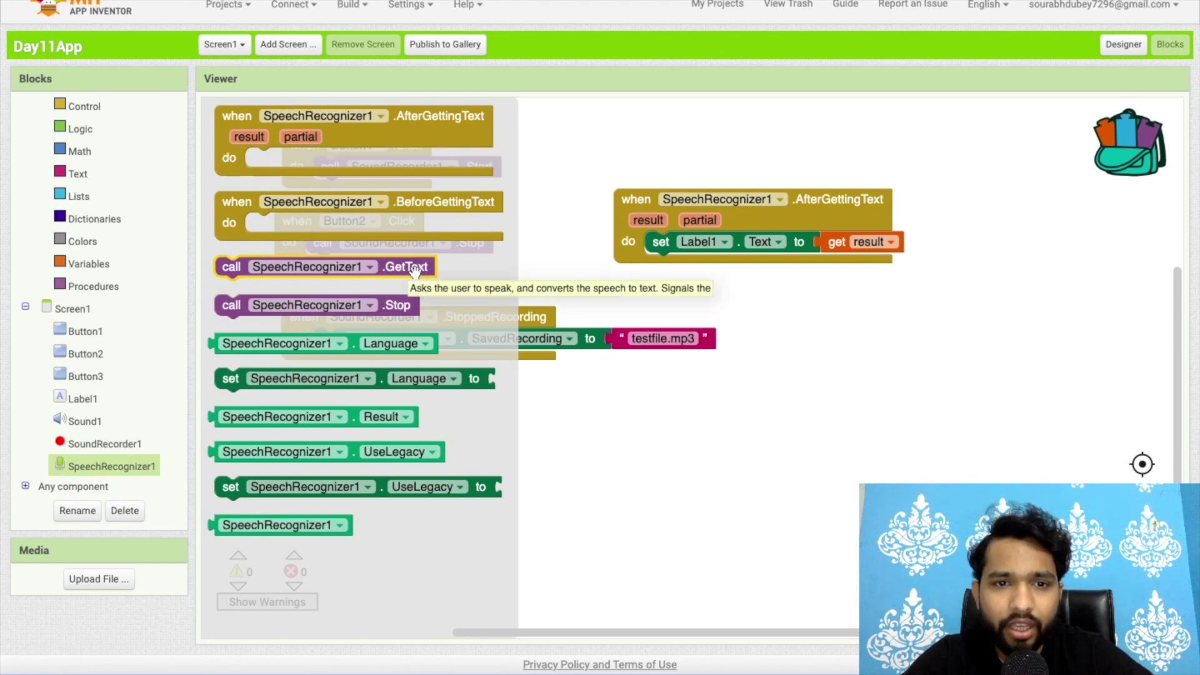
{"action": "left_click_drag", "start_coordinate": [405, 270], "coordinate": [582, 410]}
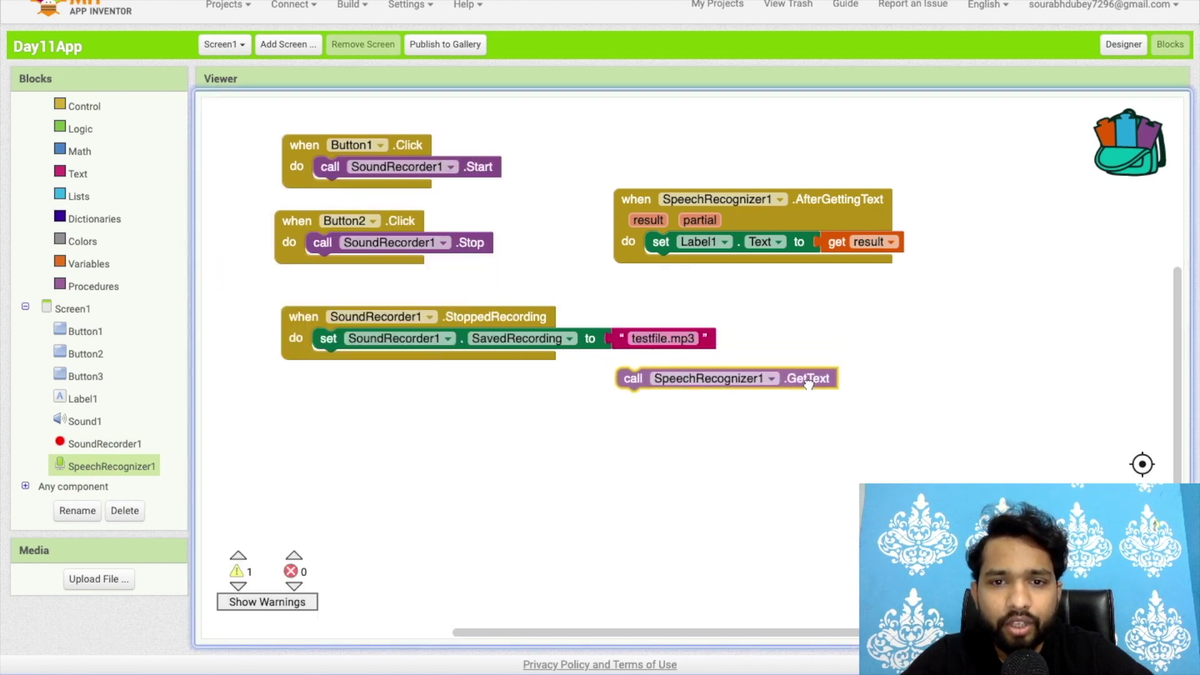
{"action": "left_click", "coordinate": [85, 376]}
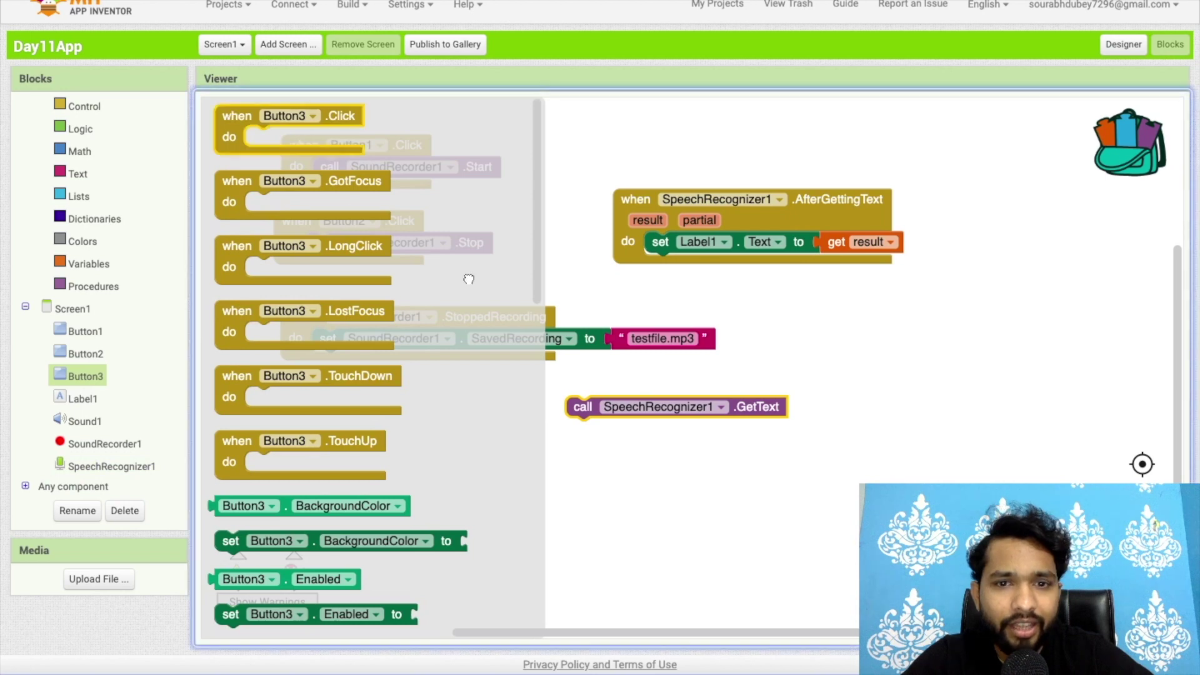
{"action": "mouse_move", "coordinate": [235, 117]}
{"action": "left_mouse_down"}
{"action": "mouse_move", "coordinate": [567, 385]}
{"action": "mouse_move", "coordinate": [499, 410]}
{"action": "left_mouse_up"}
{"action": "left_click", "coordinate": [509, 435]}
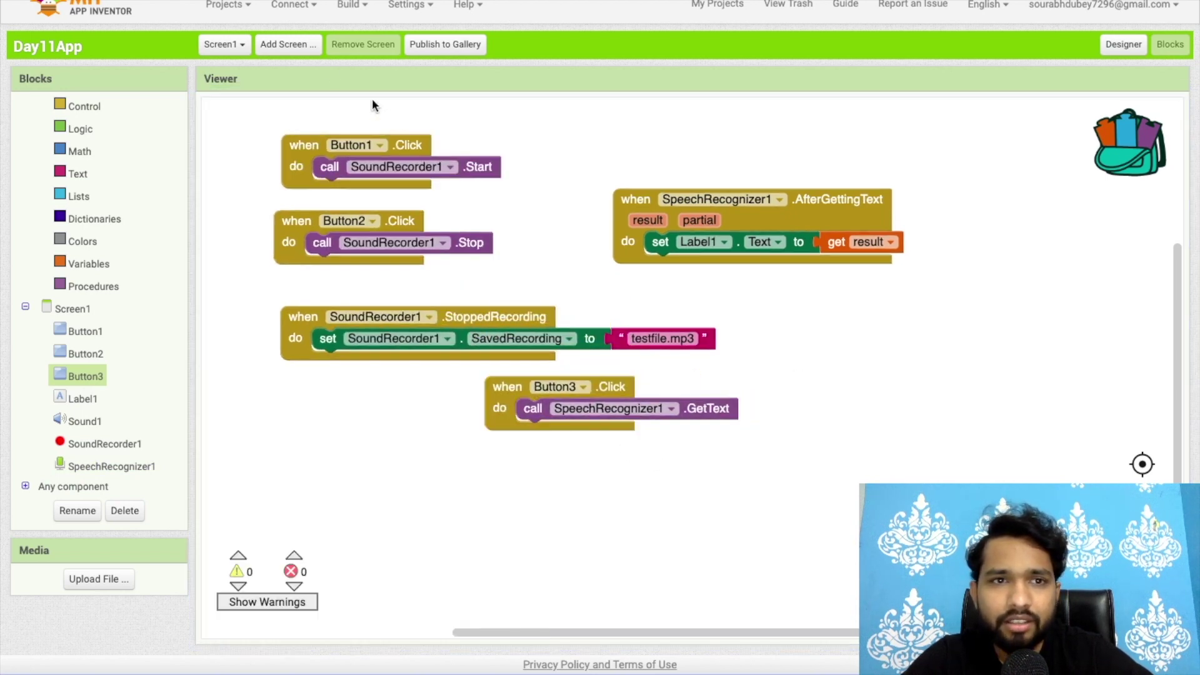
{"action": "left_click", "coordinate": [290, 5]}
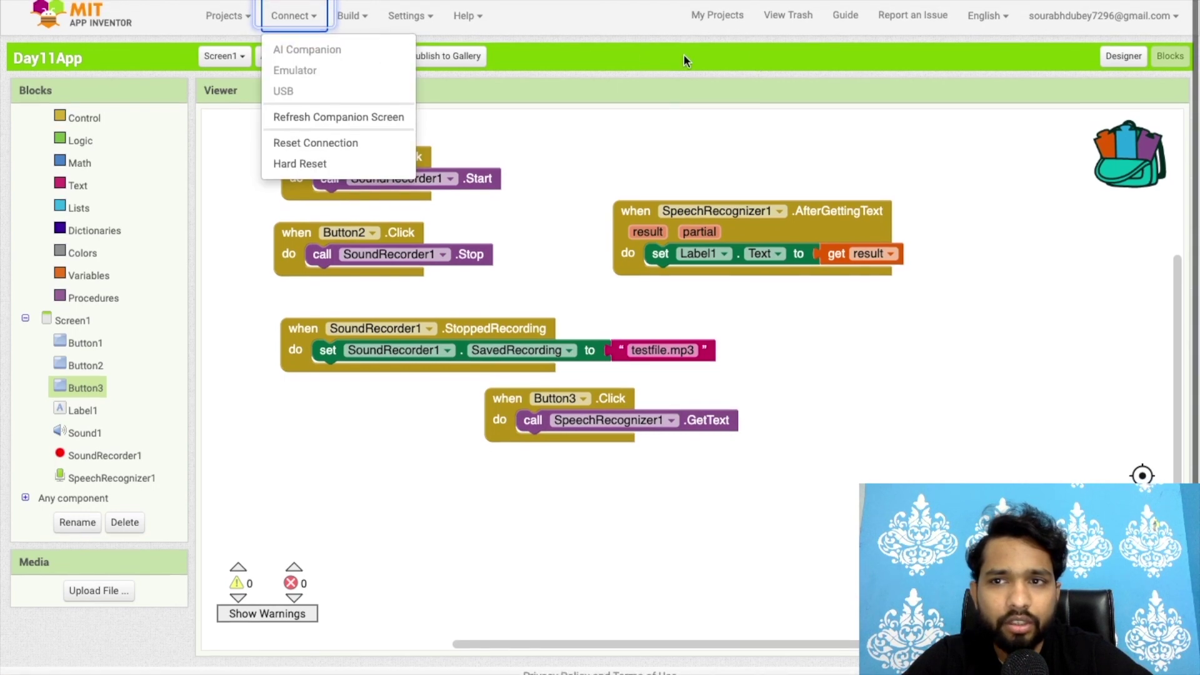
- Return to the Designer showing the Call Me button and My Voice To Text label
{"action": "left_click", "coordinate": [1122, 53]}
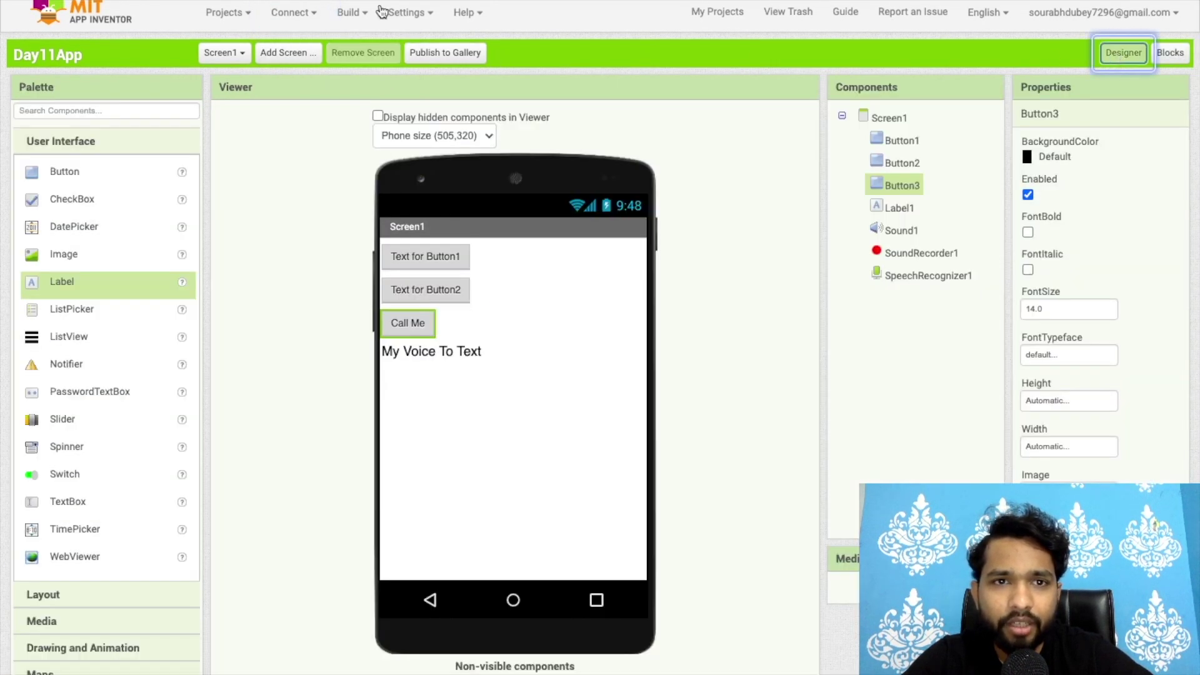